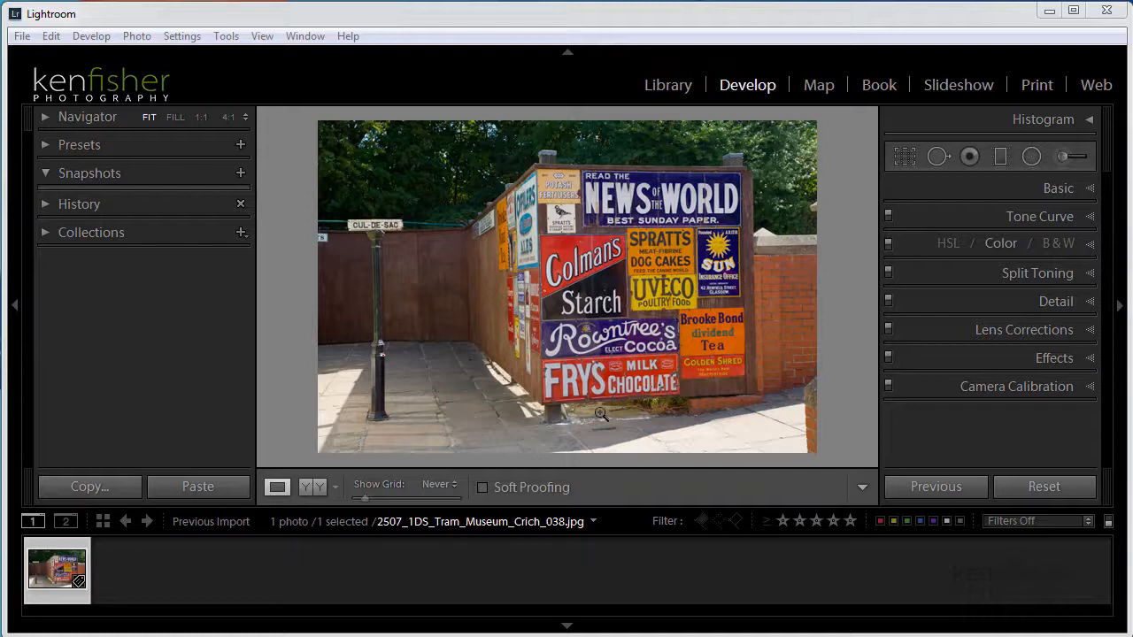
Show the edit history and crop the photo's left and right sides to frame the poster-covered wall with the aspect ratio unlocked.
{"action": "left_click", "coordinate": [47, 205]}
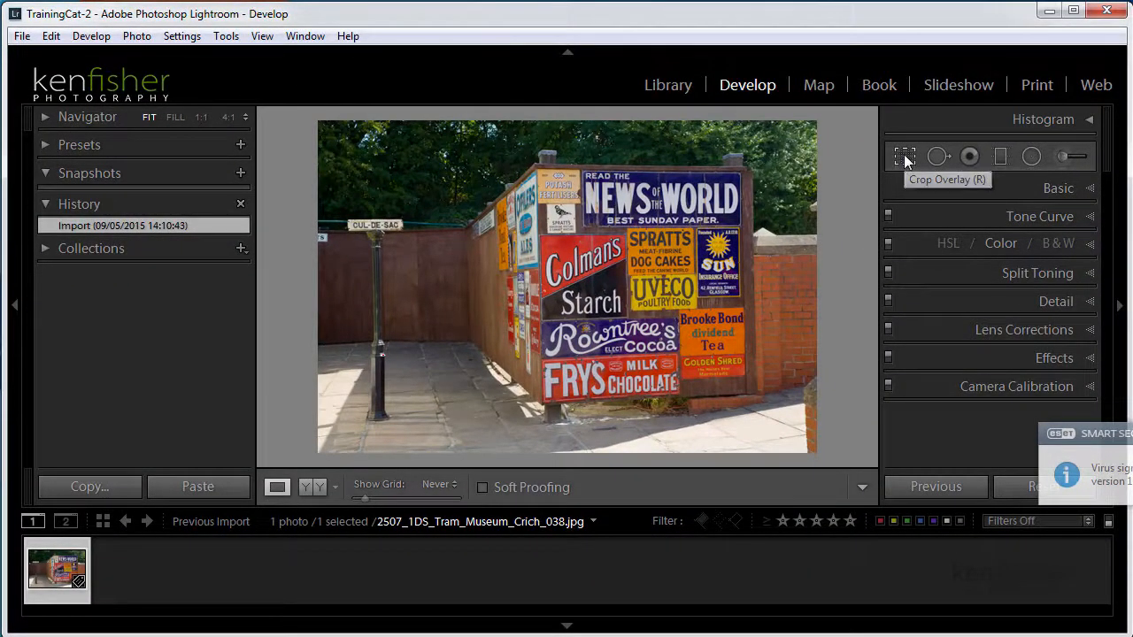
{"action": "left_click", "coordinate": [904, 154]}
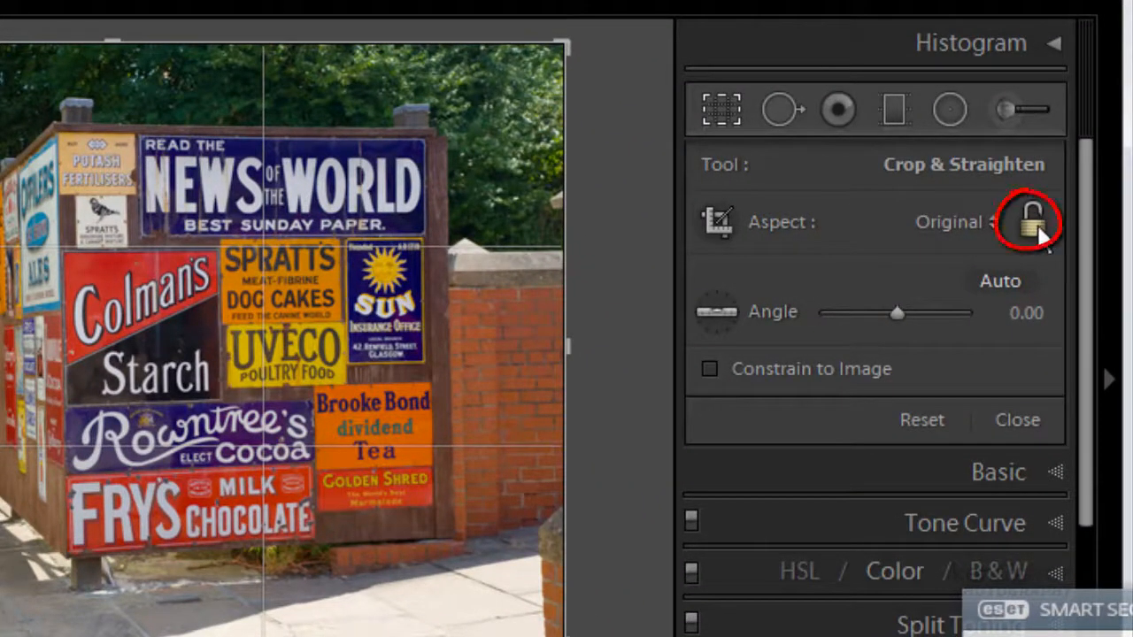
{"action": "left_click", "coordinate": [1037, 228]}
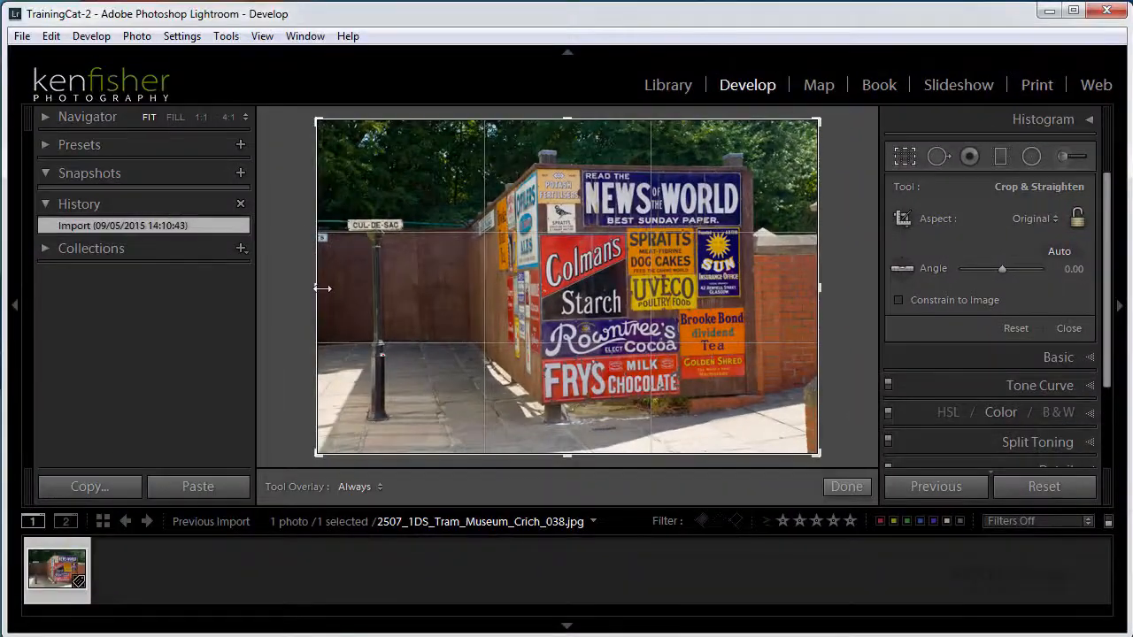
{"action": "left_click_drag", "start_coordinate": [161, 300], "coordinate": [245, 303]}
{"action": "left_click_drag", "start_coordinate": [568, 288], "coordinate": [590, 290]}
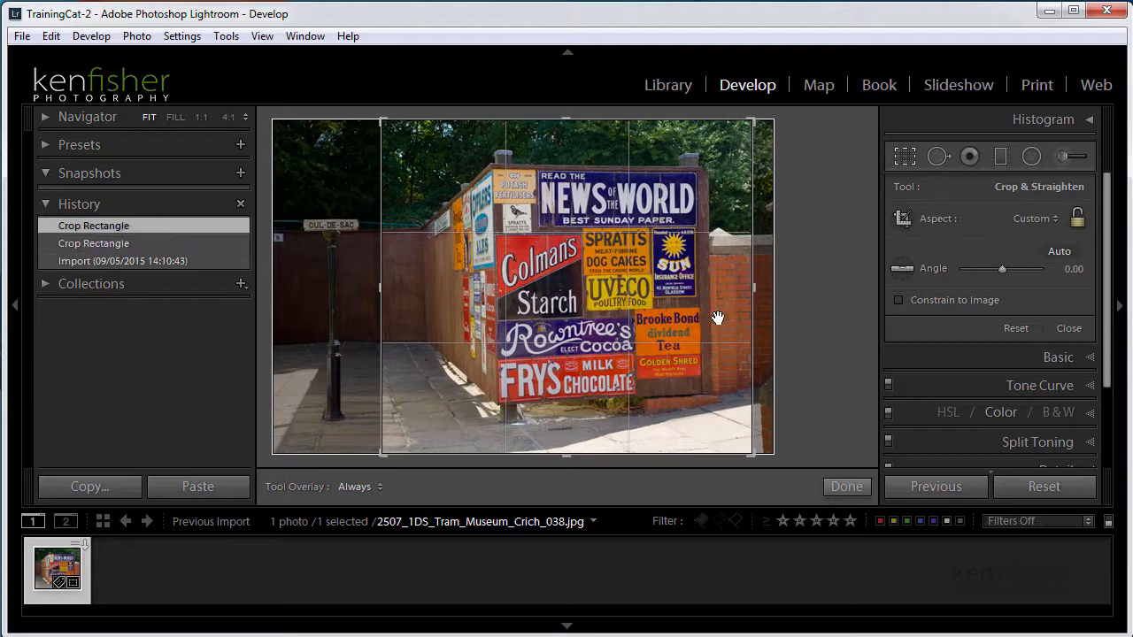
{"action": "key", "text": "Return"}
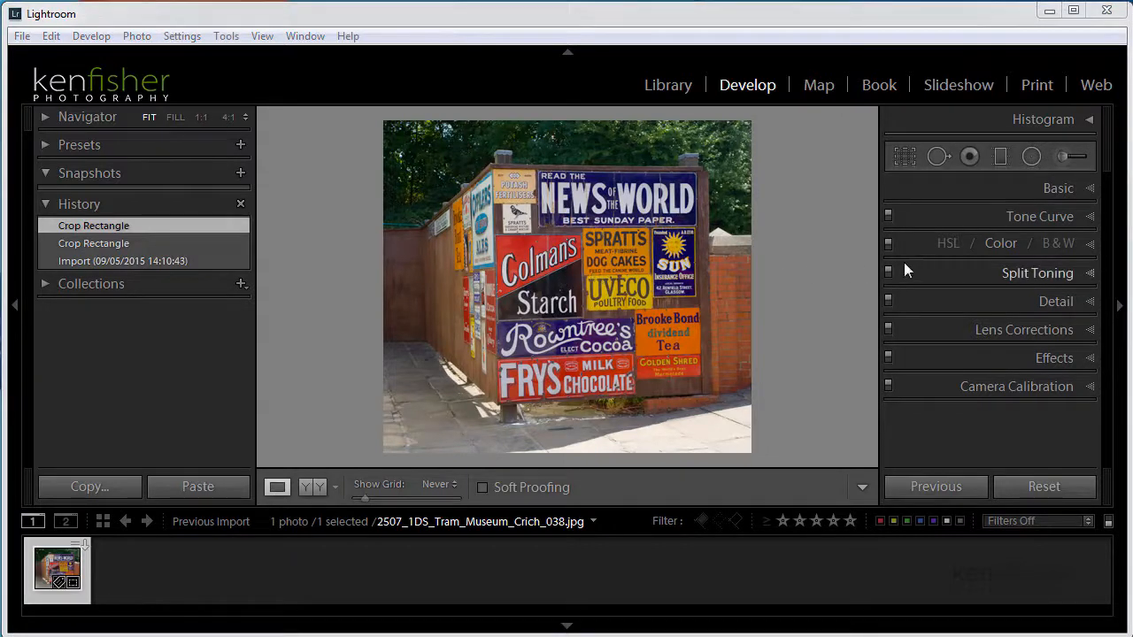
Convert the cropped photo to black and white.
{"action": "left_click", "coordinate": [1060, 244]}
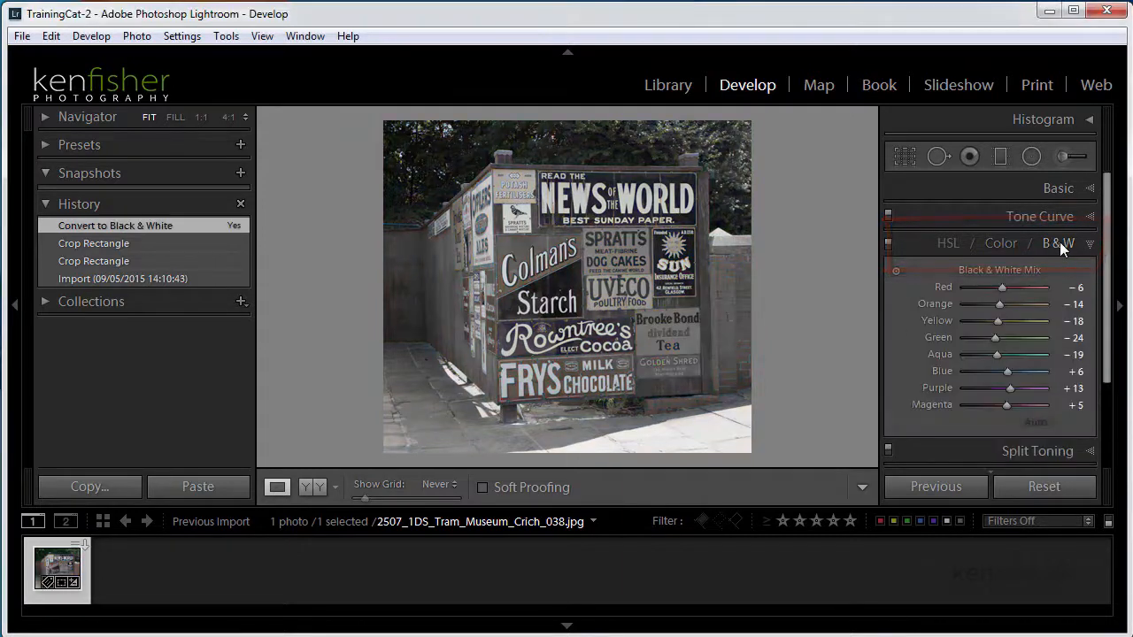
{"action": "left_click", "coordinate": [1059, 244]}
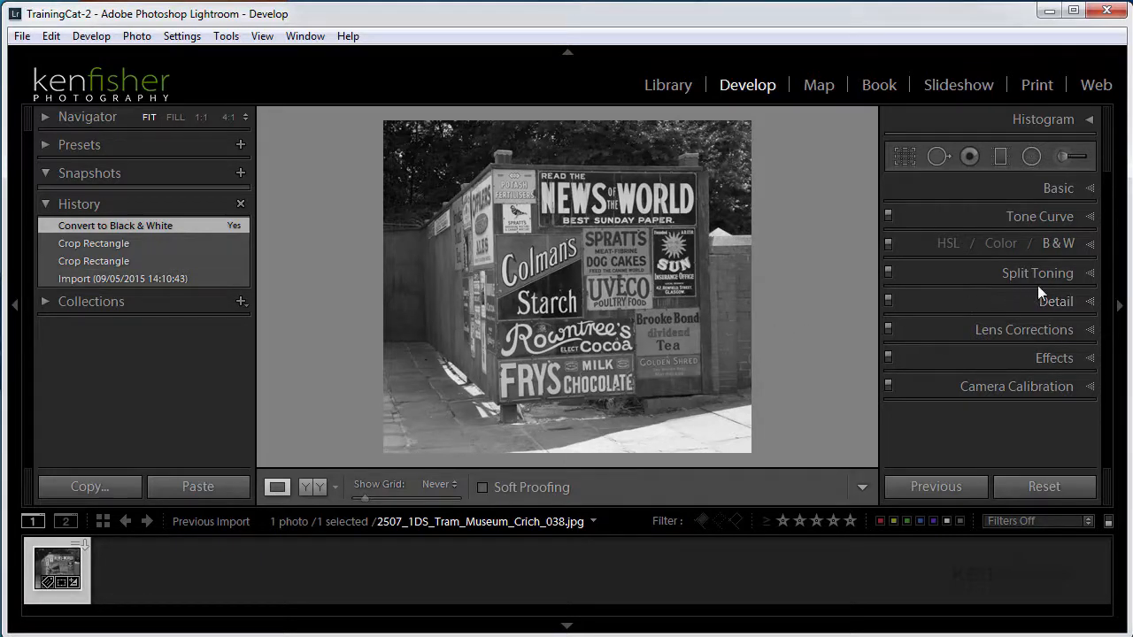
Tint the highlights with Split Toning, using hue 45 and saturation 88.
{"action": "left_click", "coordinate": [1094, 275]}
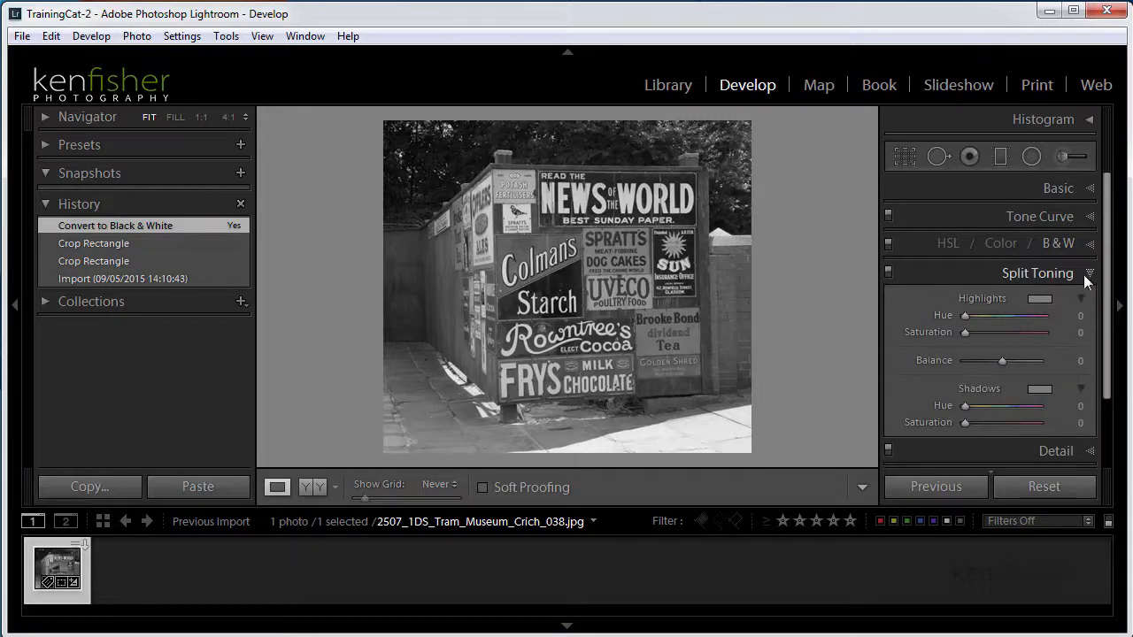
{"action": "left_click", "coordinate": [1040, 300]}
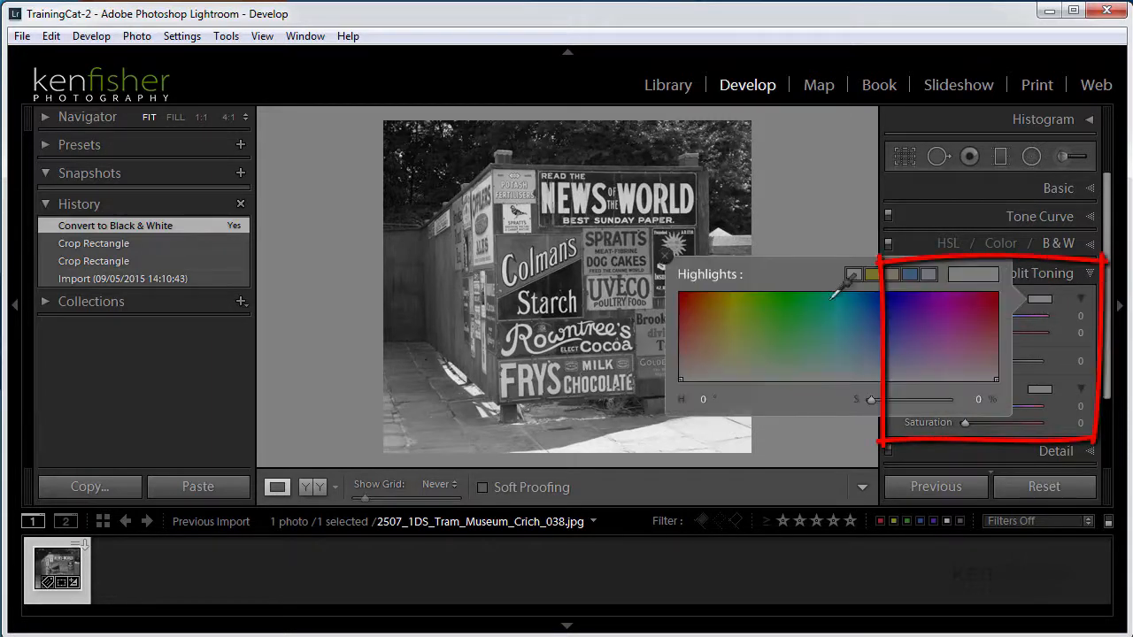
{"action": "left_click", "coordinate": [722, 306]}
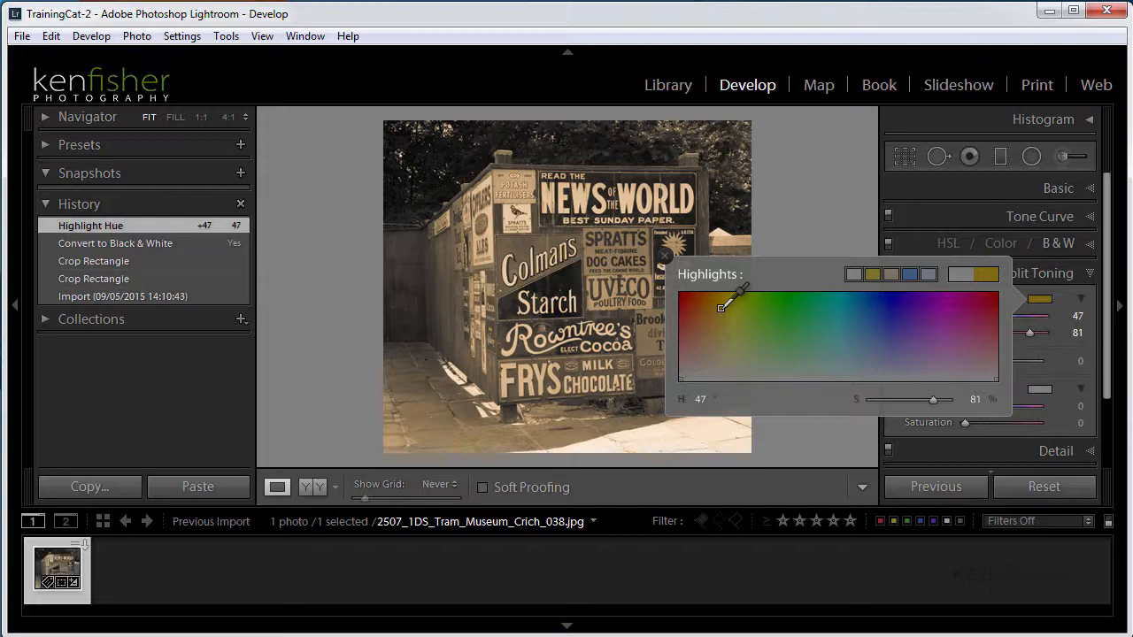
{"action": "left_click_drag", "start_coordinate": [722, 307], "coordinate": [719, 302]}
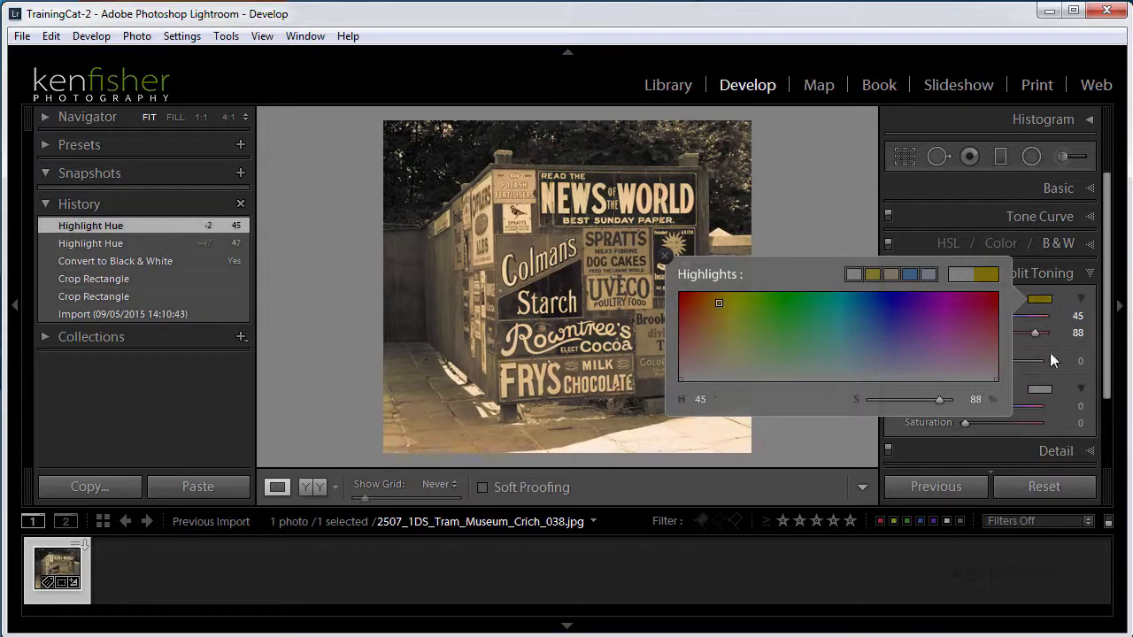
{"action": "left_click", "coordinate": [1059, 352]}
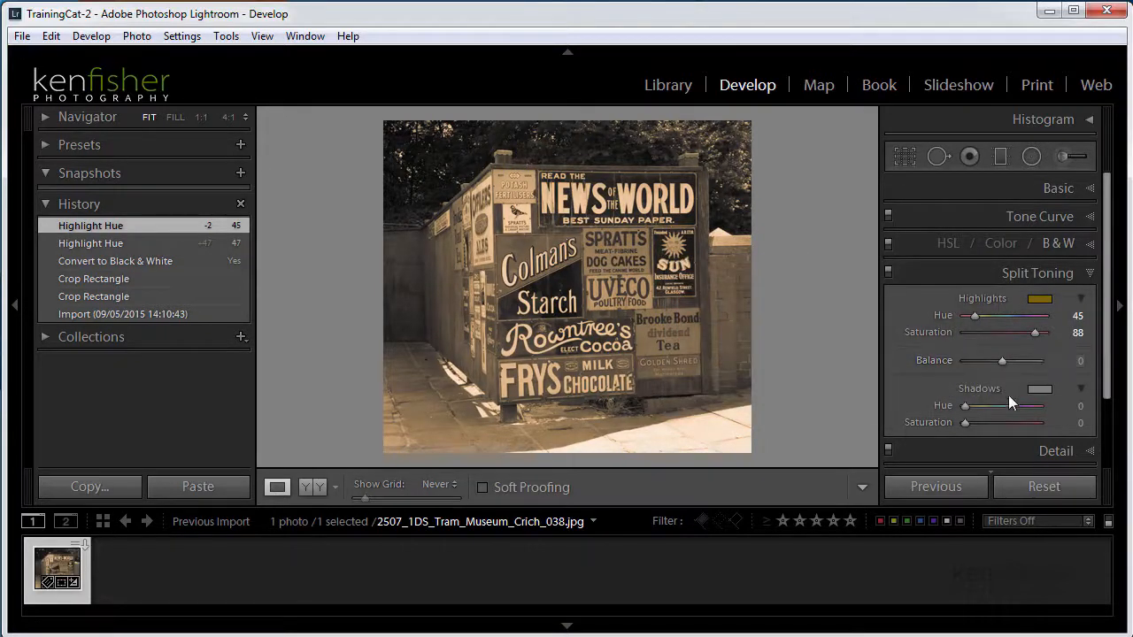
Tint the shadows with hue 41 and saturation 56, and set the split toning balance to -36.
{"action": "left_click", "coordinate": [1039, 391]}
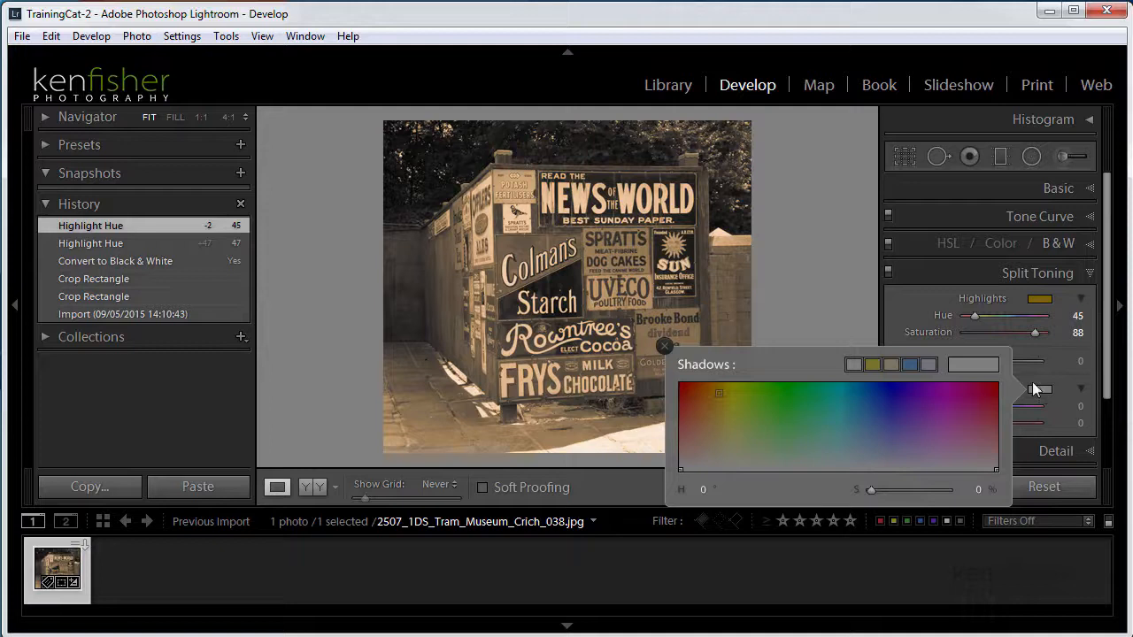
{"action": "left_click", "coordinate": [720, 410]}
{"action": "left_click_drag", "start_coordinate": [720, 410], "coordinate": [715, 421]}
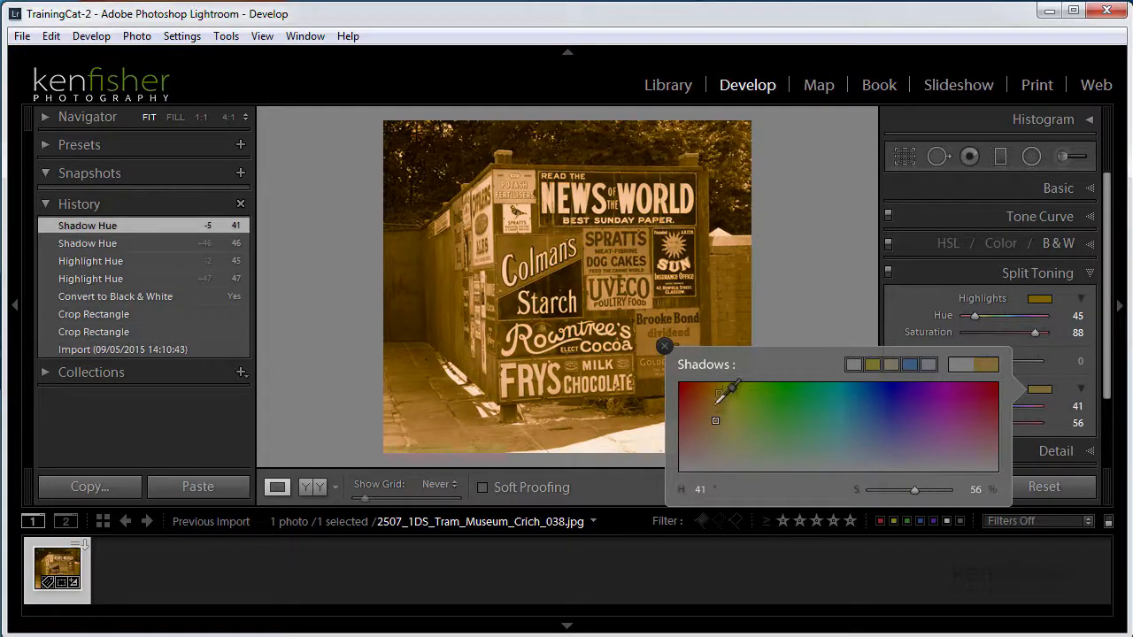
{"action": "left_click", "coordinate": [854, 298]}
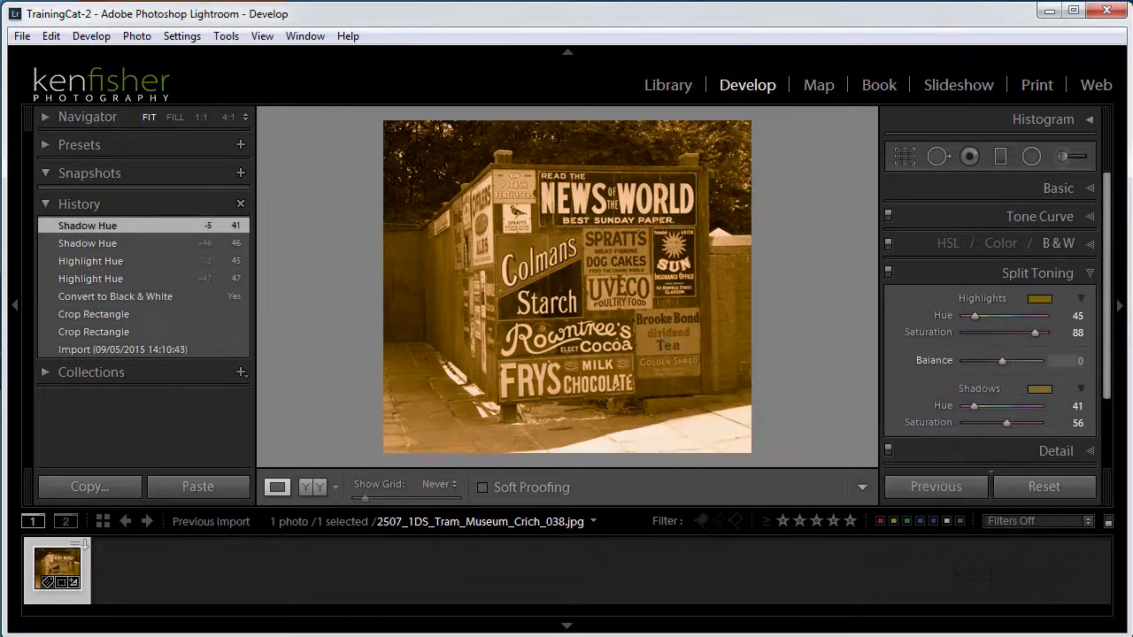
{"action": "mouse_move", "coordinate": [1004, 362]}
{"action": "left_mouse_down"}
{"action": "mouse_move", "coordinate": [1029, 364]}
{"action": "mouse_move", "coordinate": [983, 359]}
{"action": "mouse_move", "coordinate": [992, 356]}
{"action": "left_mouse_up"}
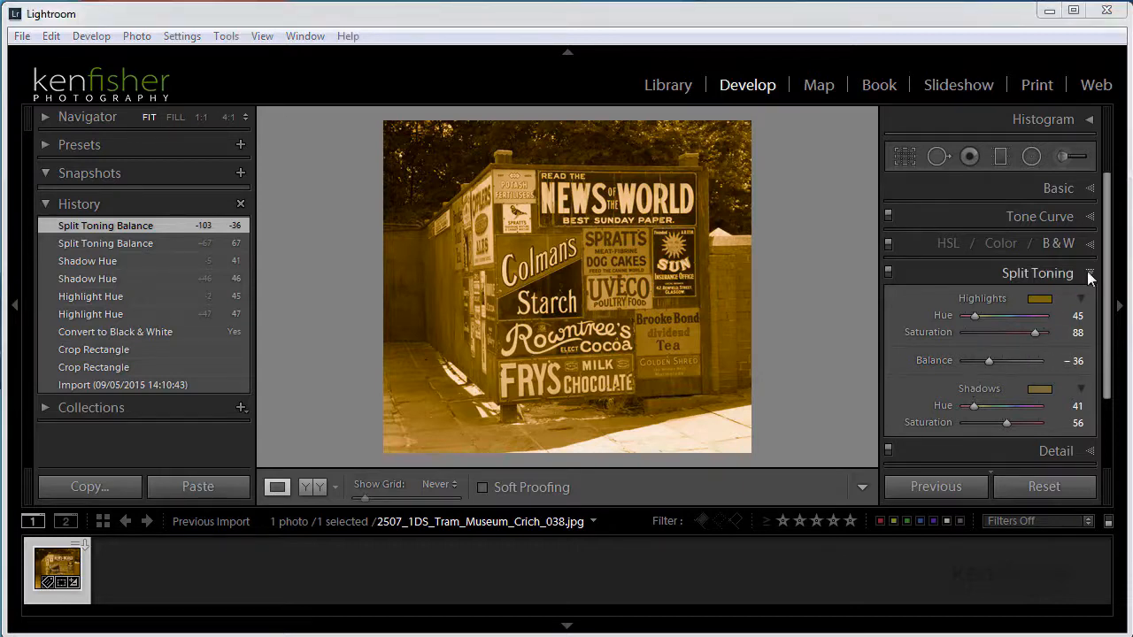
Add a post-crop vignette with amount -52 and midpoint 42.
{"action": "left_click", "coordinate": [1093, 274]}
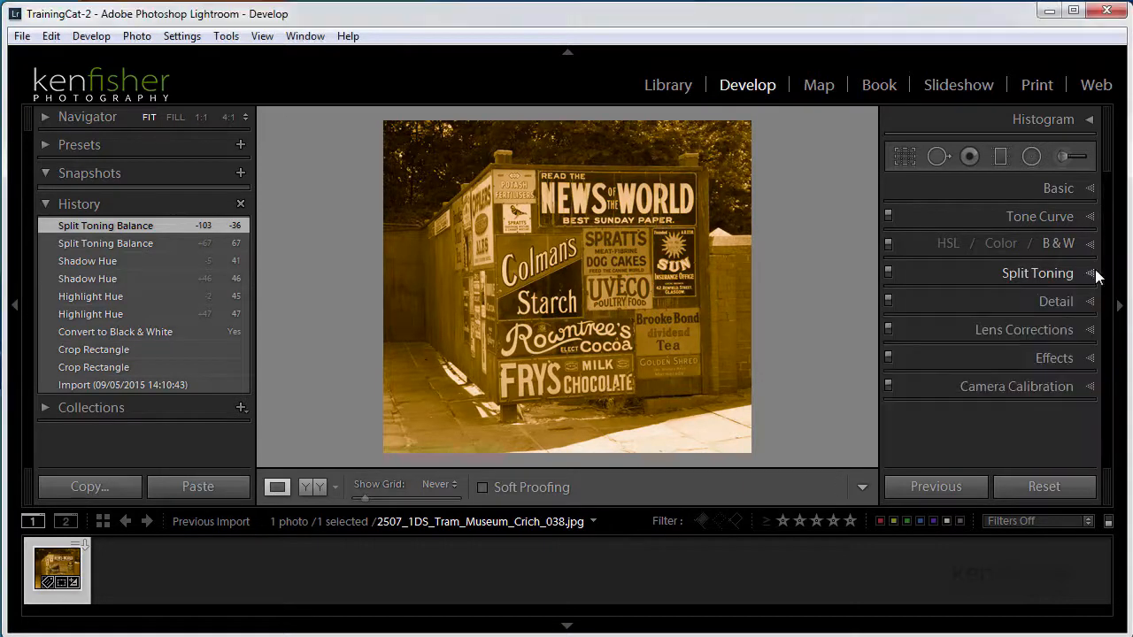
{"action": "left_click", "coordinate": [1090, 358]}
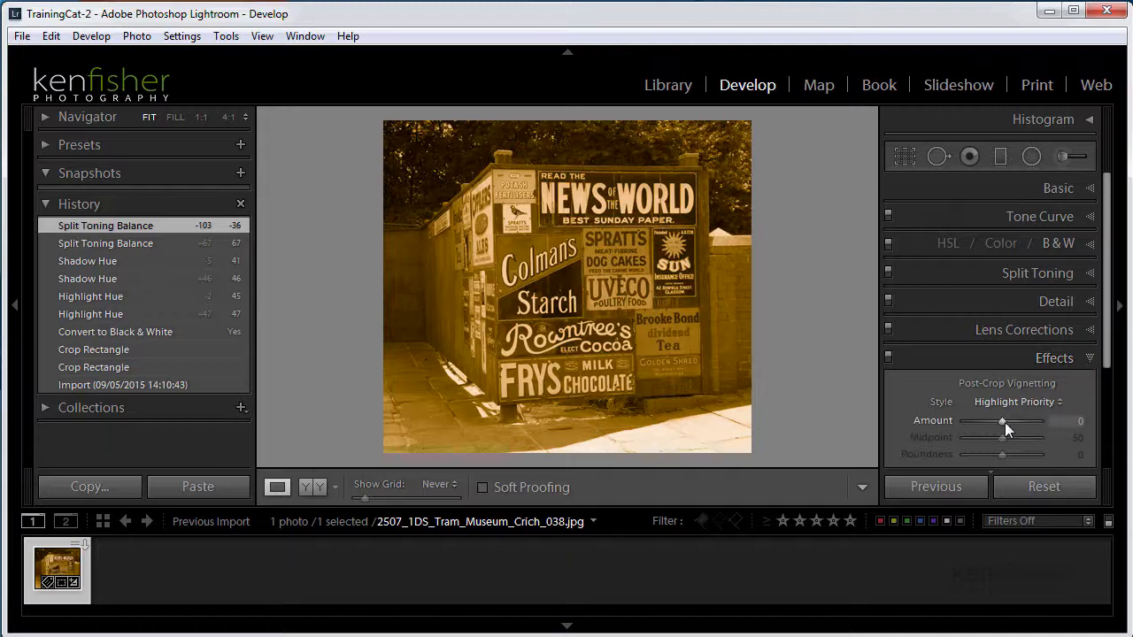
{"action": "mouse_move", "coordinate": [1001, 419]}
{"action": "left_mouse_down"}
{"action": "mouse_move", "coordinate": [975, 416]}
{"action": "mouse_move", "coordinate": [997, 437]}
{"action": "left_mouse_up"}
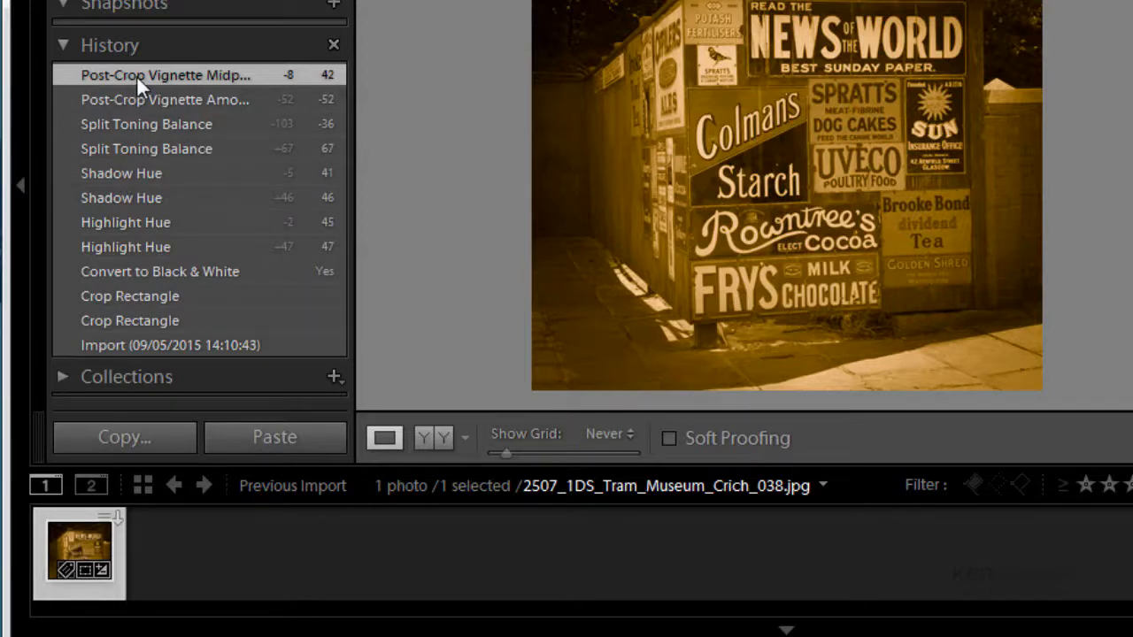
Review earlier edit states in the history back to the import, and return to the latest vignette midpoint state.
{"action": "left_click", "coordinate": [128, 99]}
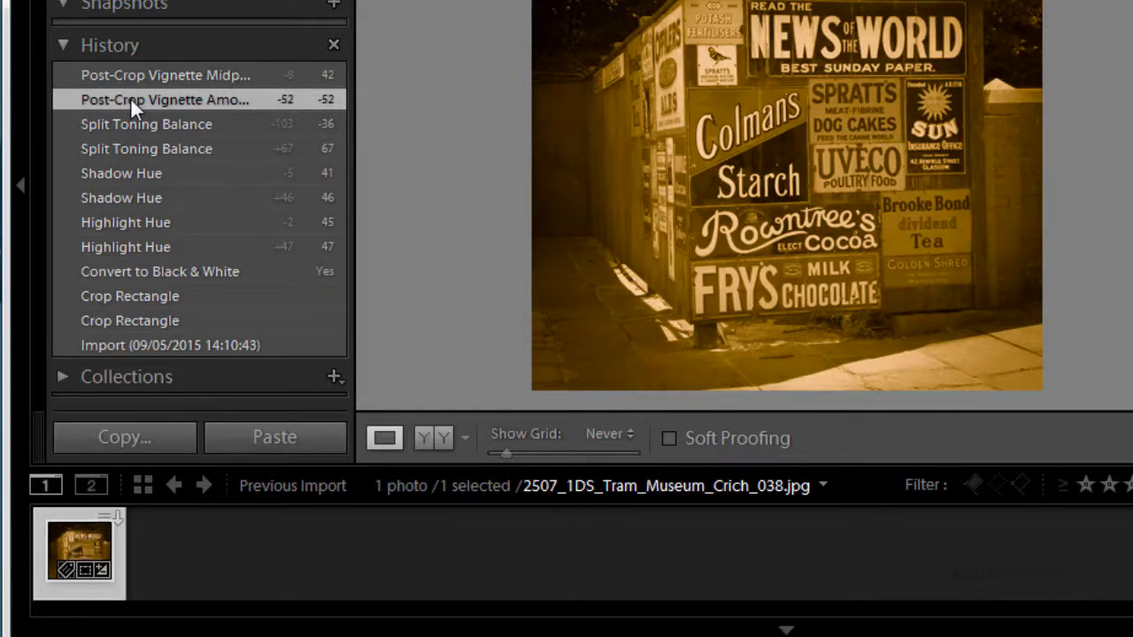
{"action": "left_click", "coordinate": [129, 149]}
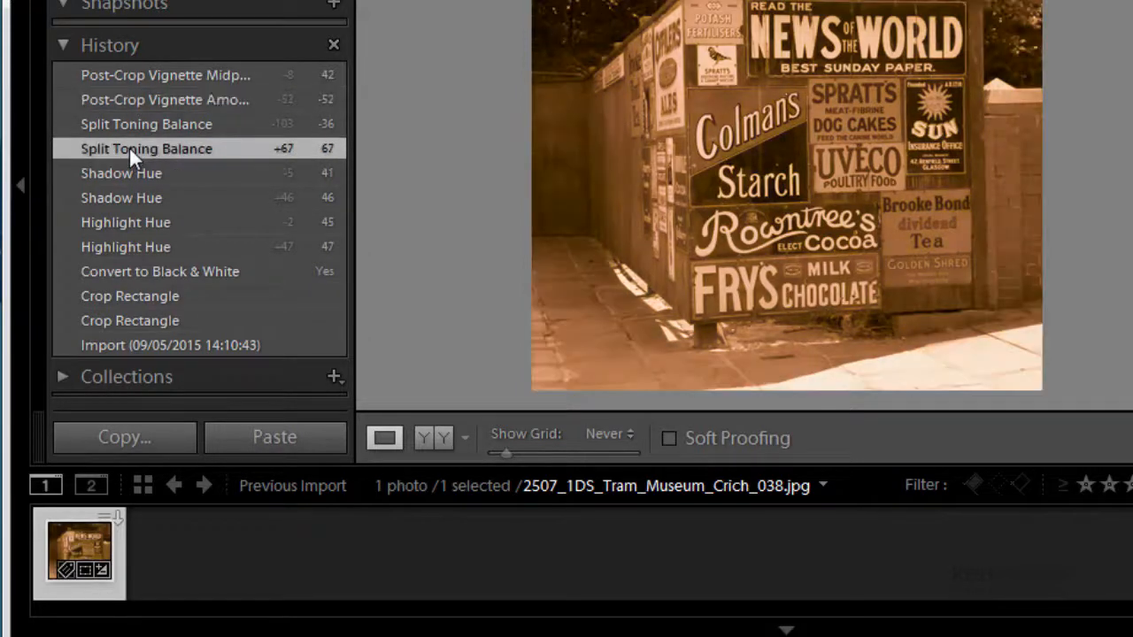
{"action": "left_click", "coordinate": [146, 270]}
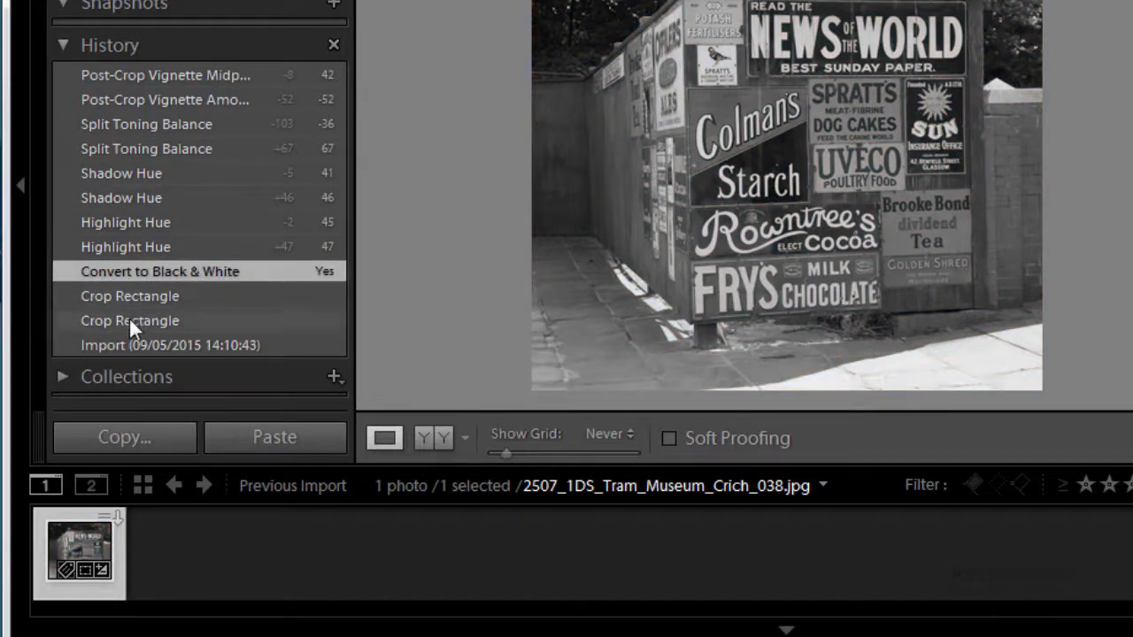
{"action": "left_click", "coordinate": [143, 345]}
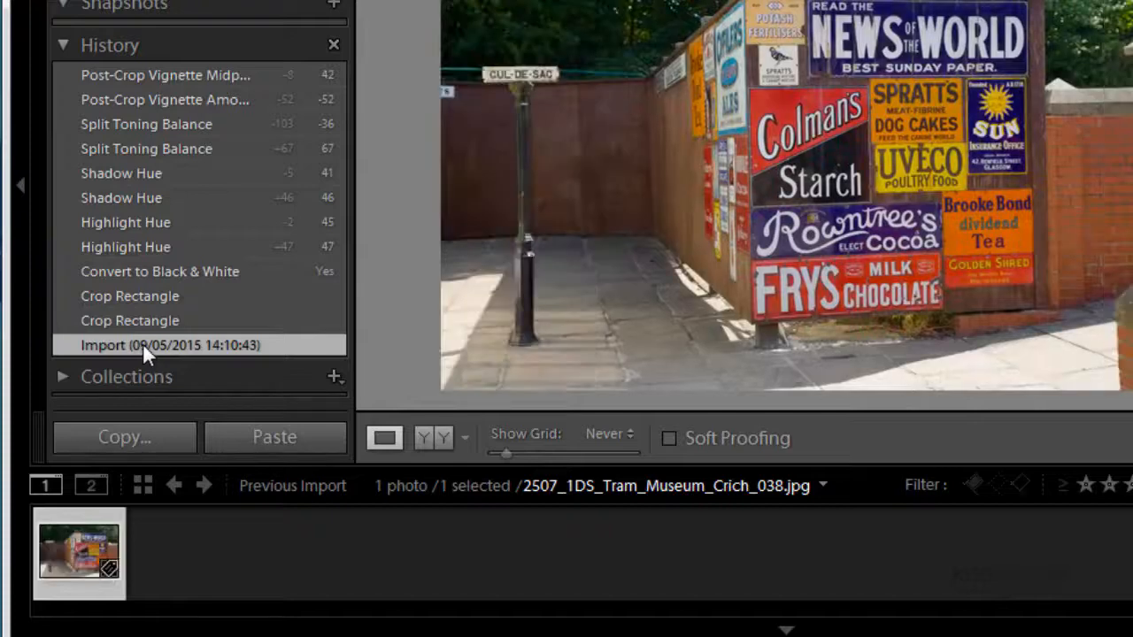
{"action": "left_click", "coordinate": [165, 76]}
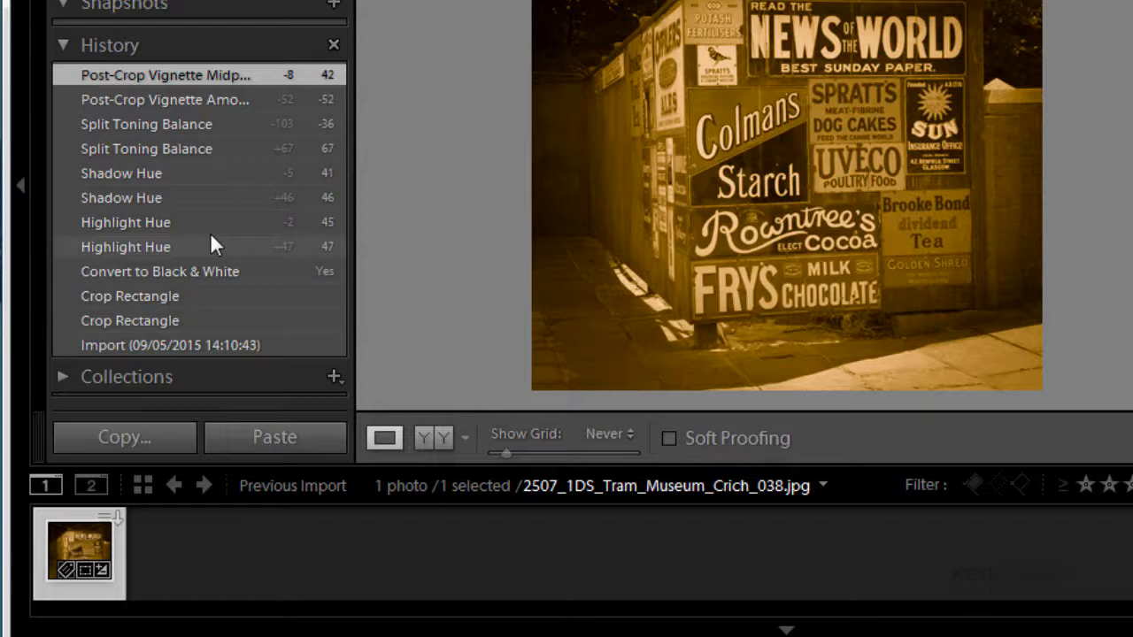
Revert the photo to its Convert to Black & White history state and set Shadows to -74 and Clarity to +57.
{"action": "left_click", "coordinate": [179, 271]}
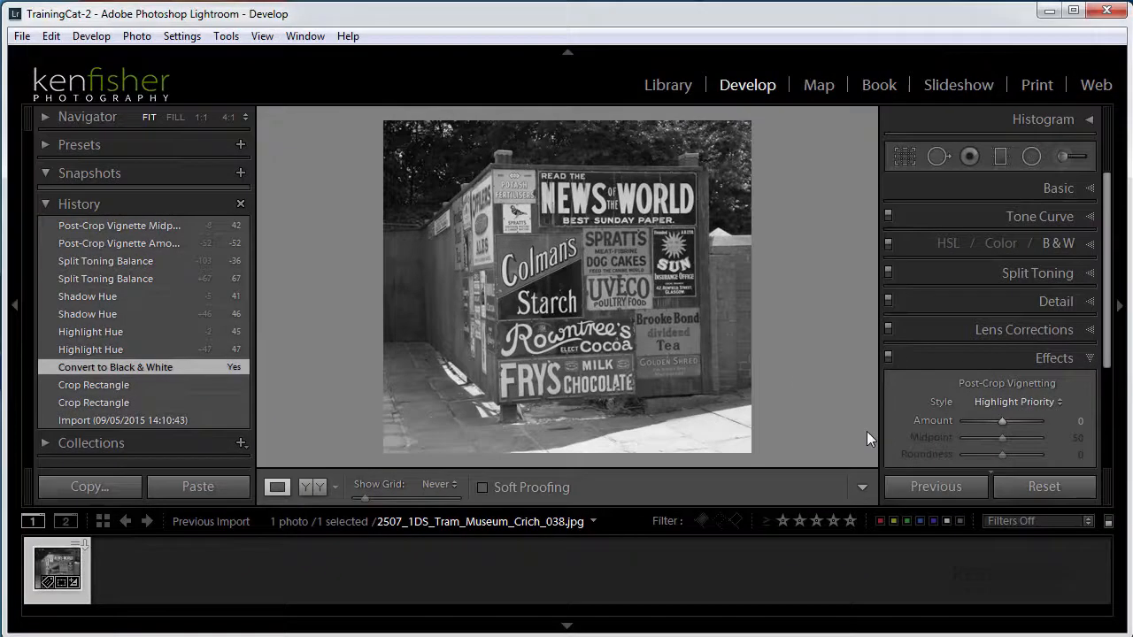
{"action": "left_click", "coordinate": [1090, 187]}
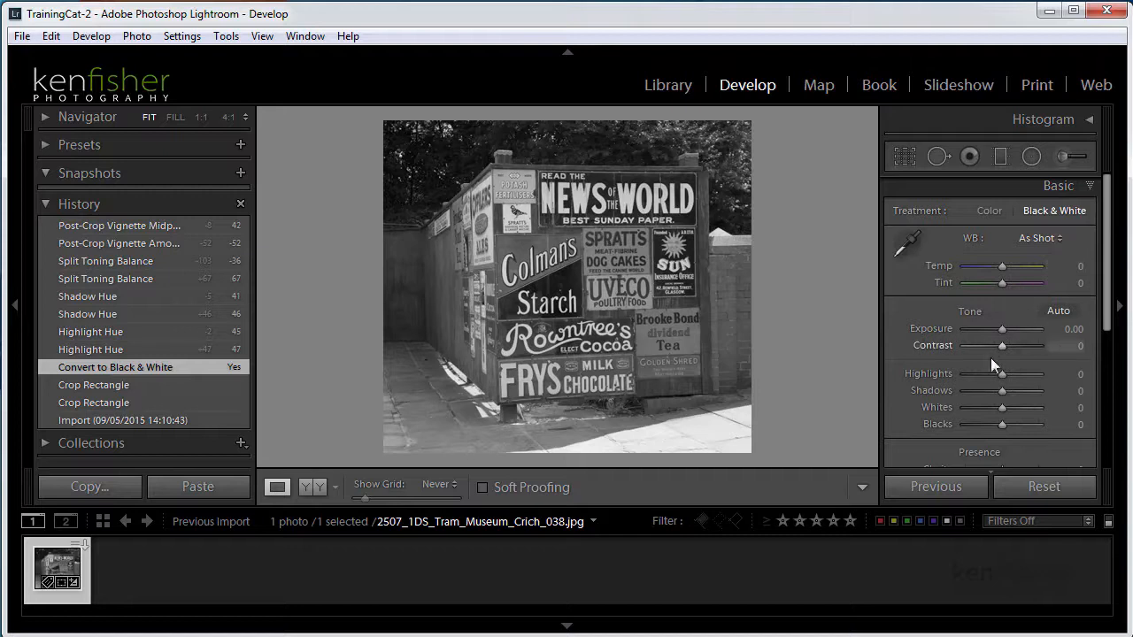
{"action": "left_click_drag", "start_coordinate": [999, 389], "coordinate": [975, 389]}
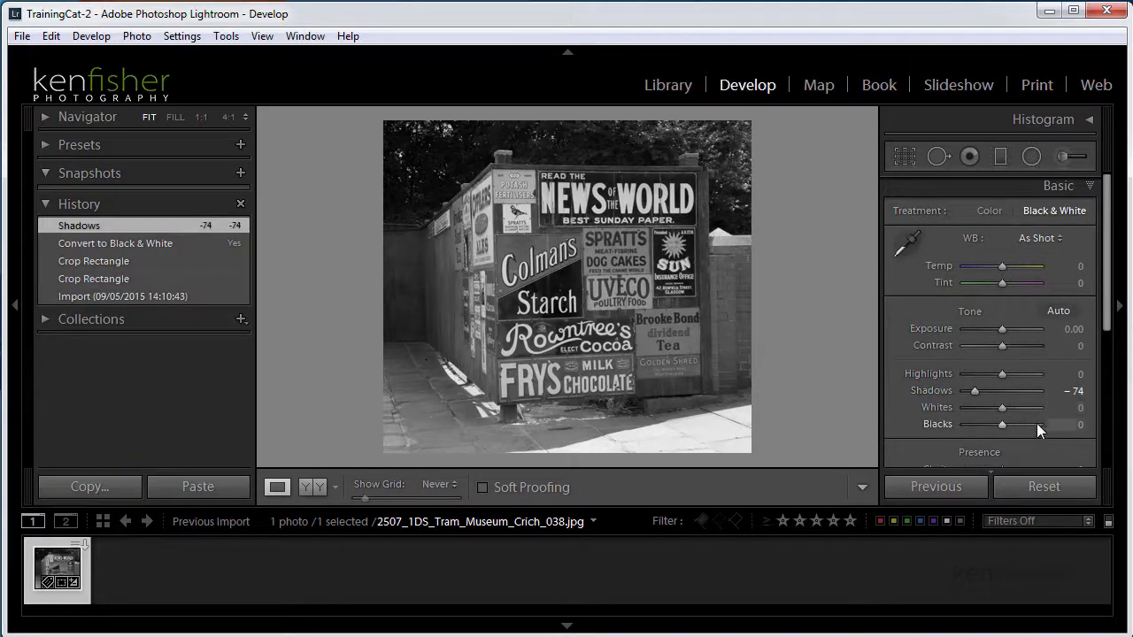
{"action": "scroll", "coordinate": [1102, 358], "scroll_direction": "down", "scroll_amount": 2}
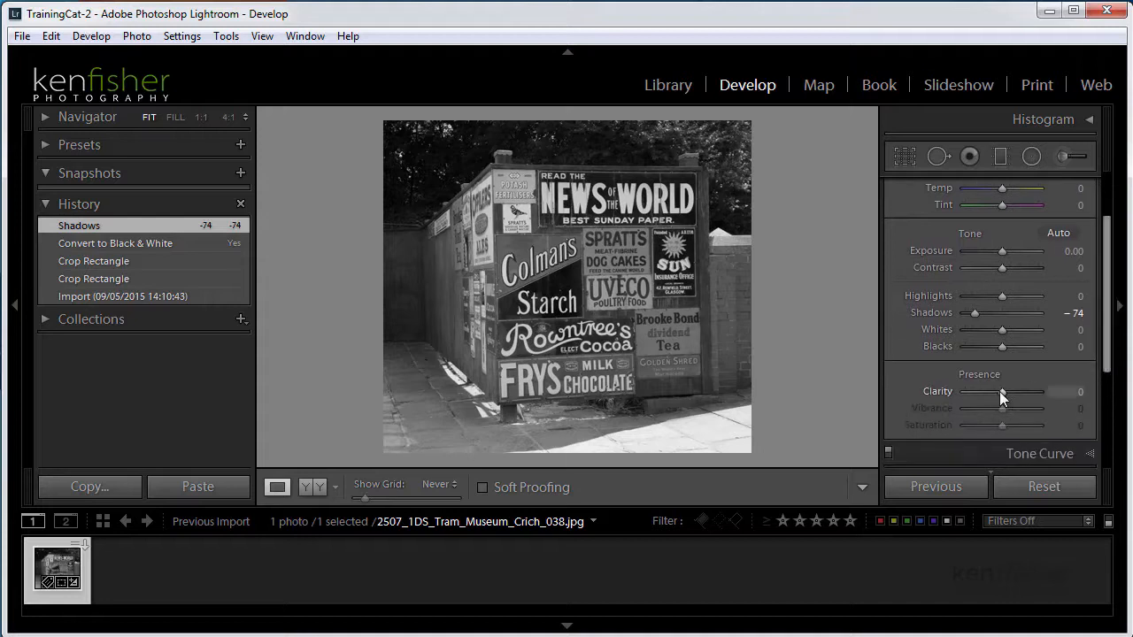
{"action": "left_click_drag", "start_coordinate": [999, 391], "coordinate": [1022, 391]}
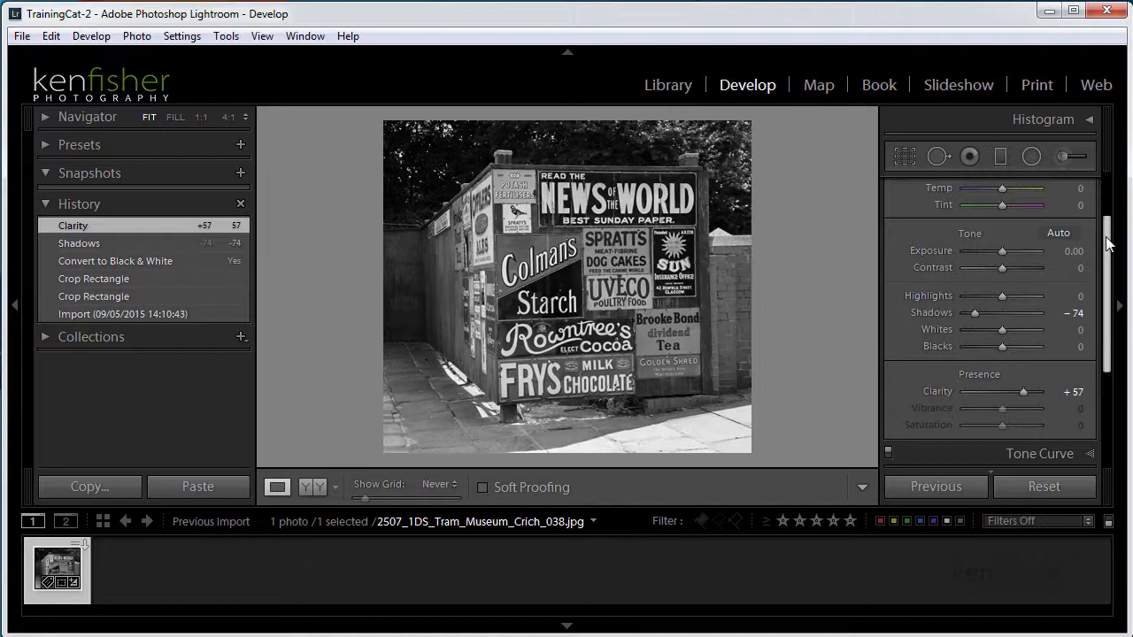
Split-tone the photo green with highlights at hue 144 and saturation 36, and shadows at hue 154 and saturation 46.
{"action": "scroll", "coordinate": [1106, 248], "scroll_direction": "down", "scroll_amount": 5}
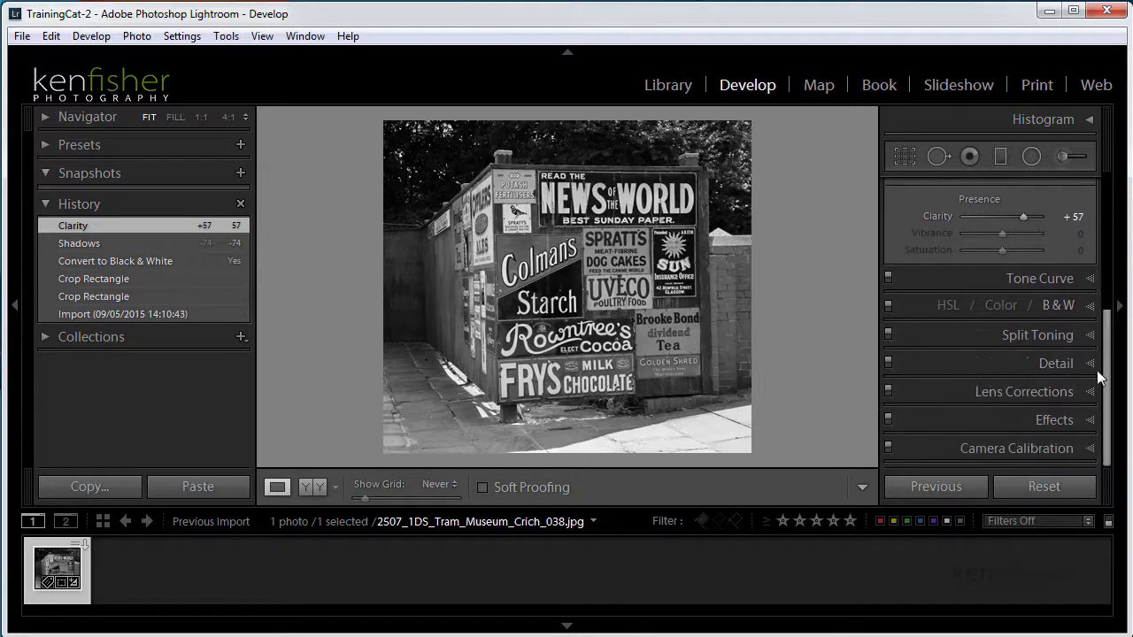
{"action": "left_click", "coordinate": [1091, 334]}
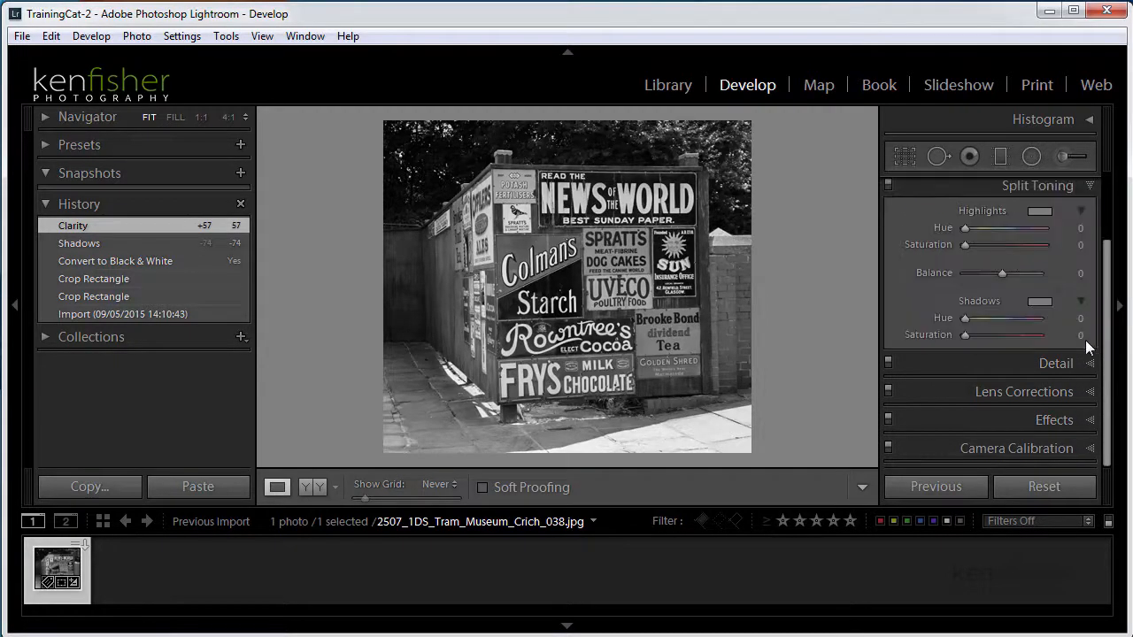
{"action": "left_click_drag", "start_coordinate": [966, 229], "coordinate": [999, 247]}
{"action": "left_click_drag", "start_coordinate": [965, 317], "coordinate": [1000, 334]}
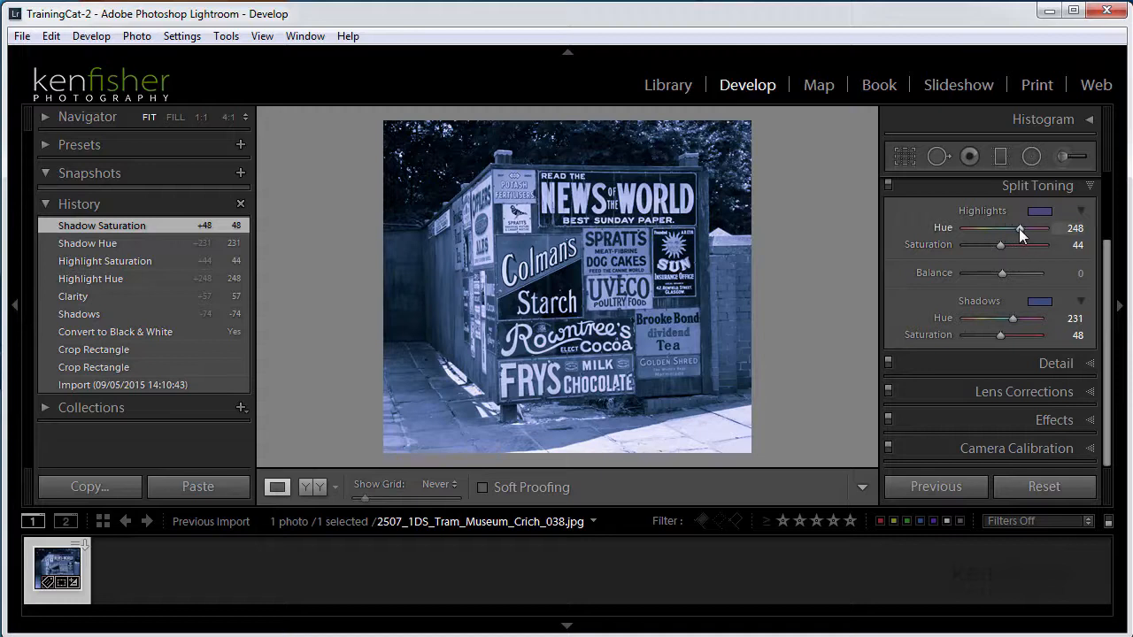
{"action": "left_click_drag", "start_coordinate": [1018, 228], "coordinate": [995, 228]}
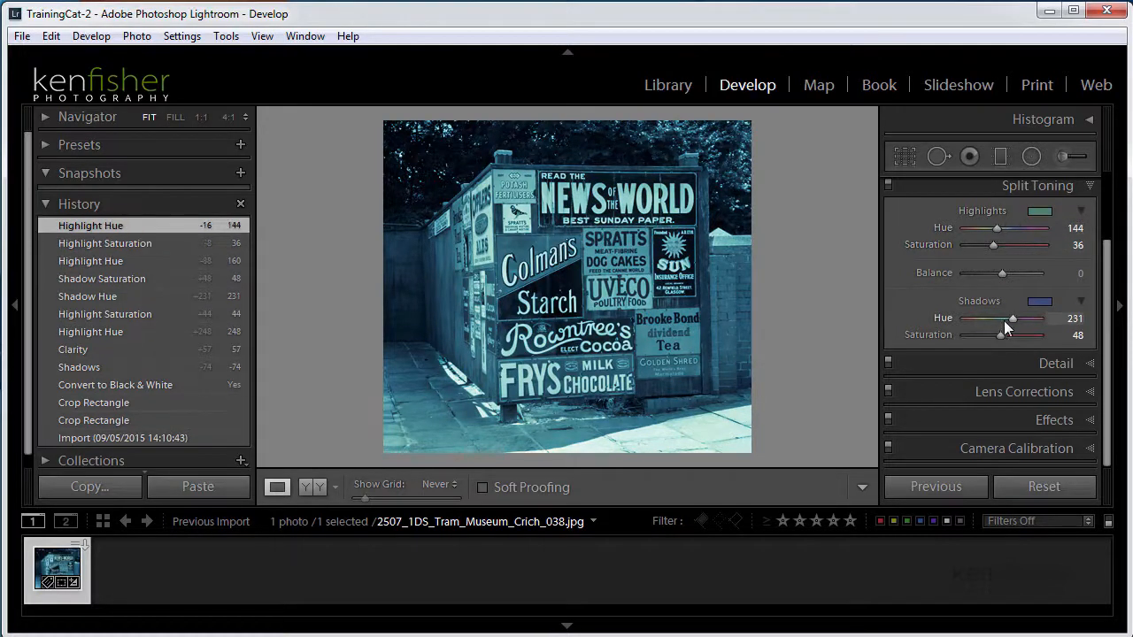
{"action": "mouse_move", "coordinate": [1004, 320]}
{"action": "left_mouse_down"}
{"action": "mouse_move", "coordinate": [994, 316]}
{"action": "mouse_move", "coordinate": [999, 332]}
{"action": "left_mouse_up"}
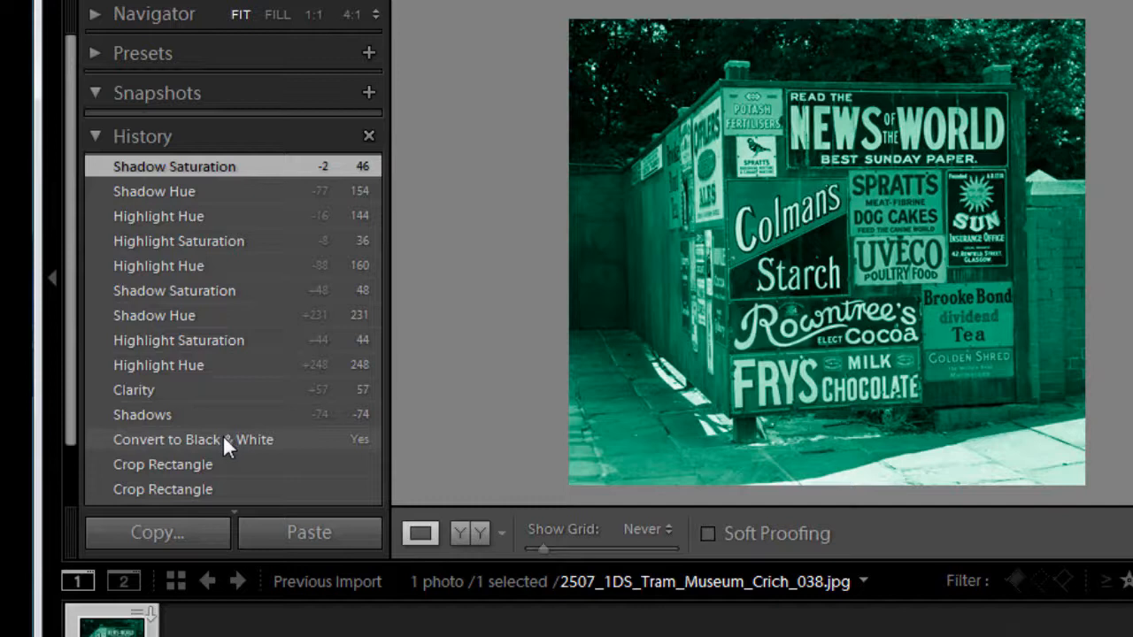
Create a snapshot of the Convert to Black & White history state, keeping the suggested name Convert to Black & White.
{"action": "right_click", "coordinate": [224, 439]}
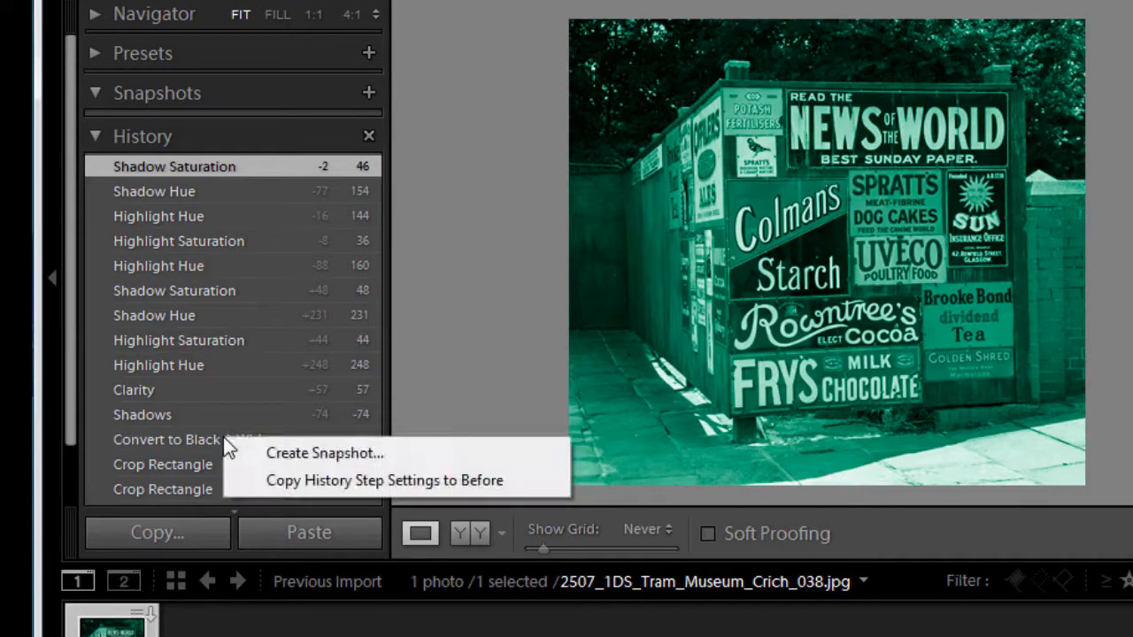
{"action": "left_click", "coordinate": [346, 453]}
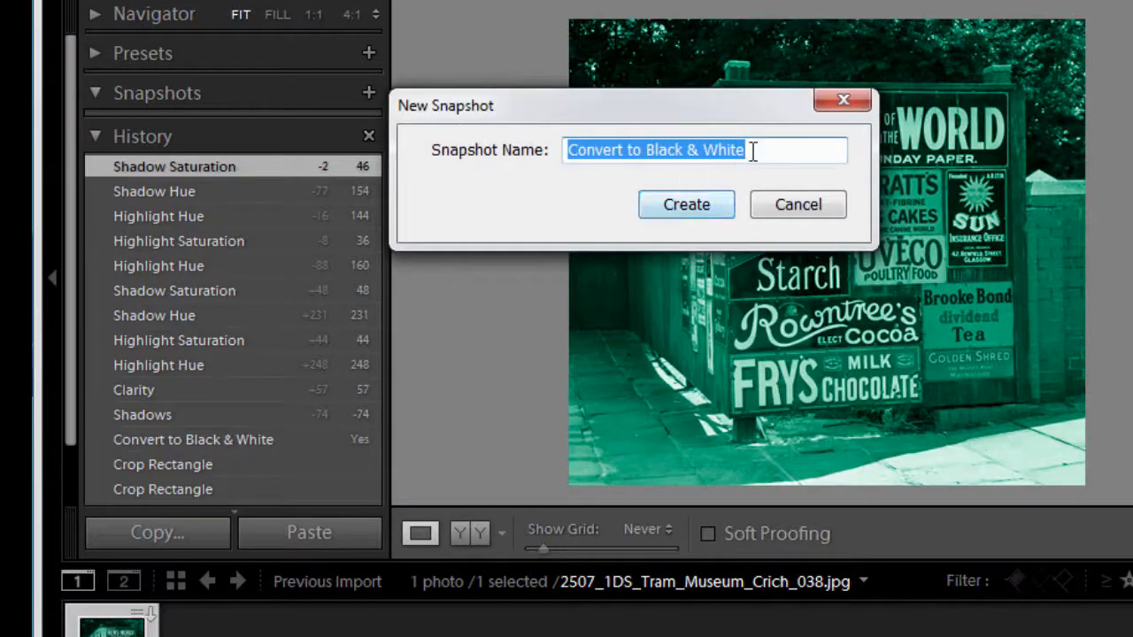
{"action": "left_click", "coordinate": [688, 203]}
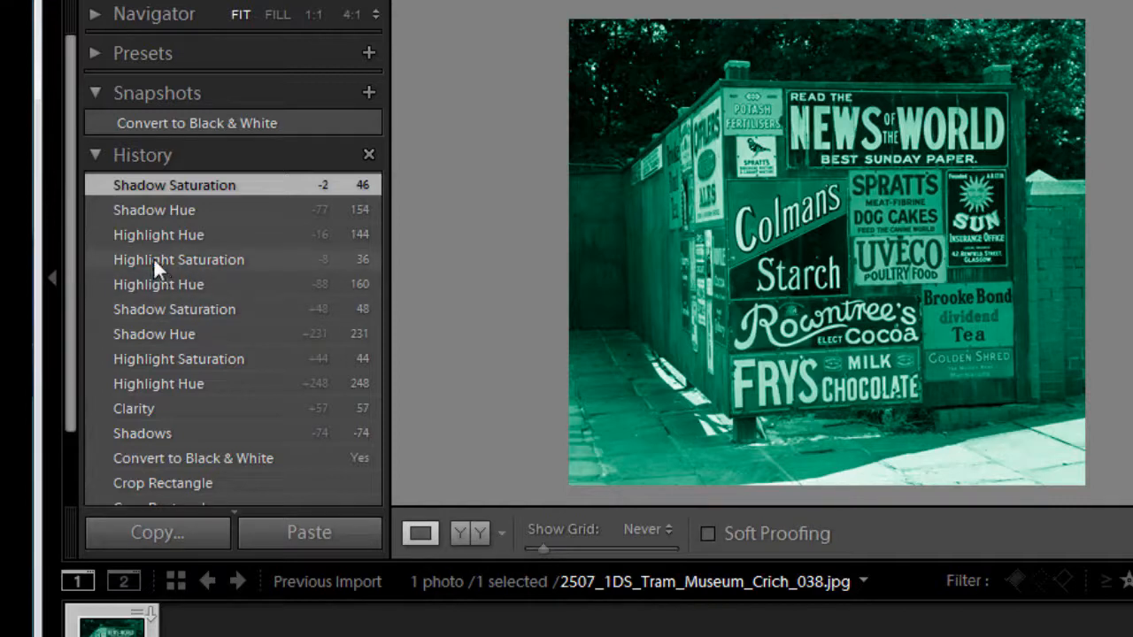
Compare the mid-history toning states and save the blue-toned Shadow Saturation 48 state as a snapshot named Blue Tones.
{"action": "left_click", "coordinate": [148, 330]}
{"action": "left_click", "coordinate": [160, 307]}
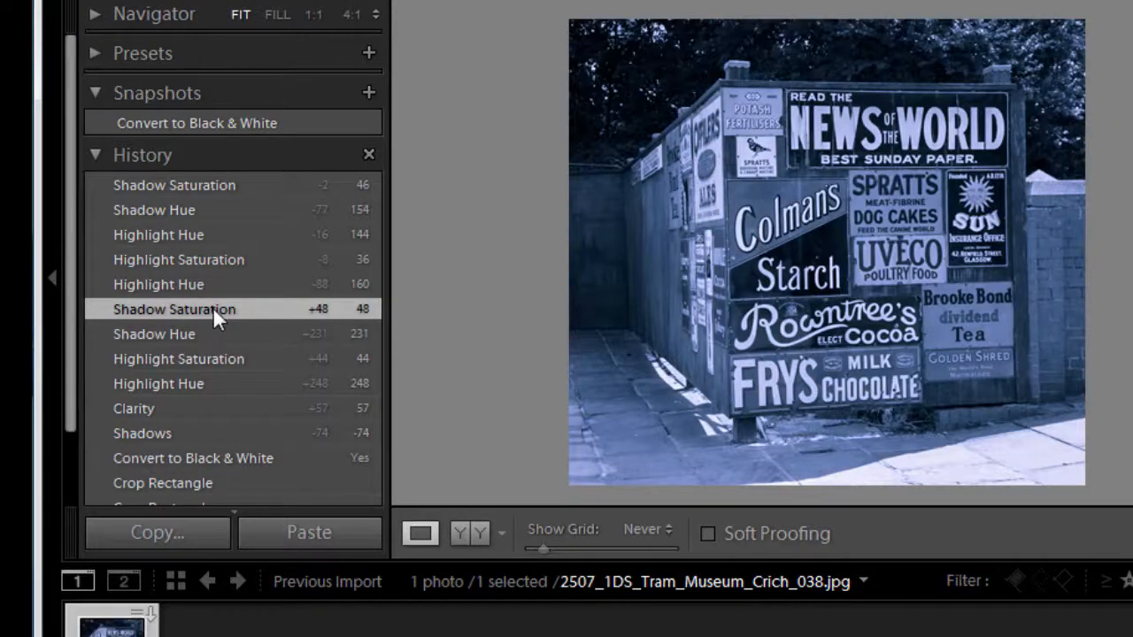
{"action": "left_click", "coordinate": [179, 278]}
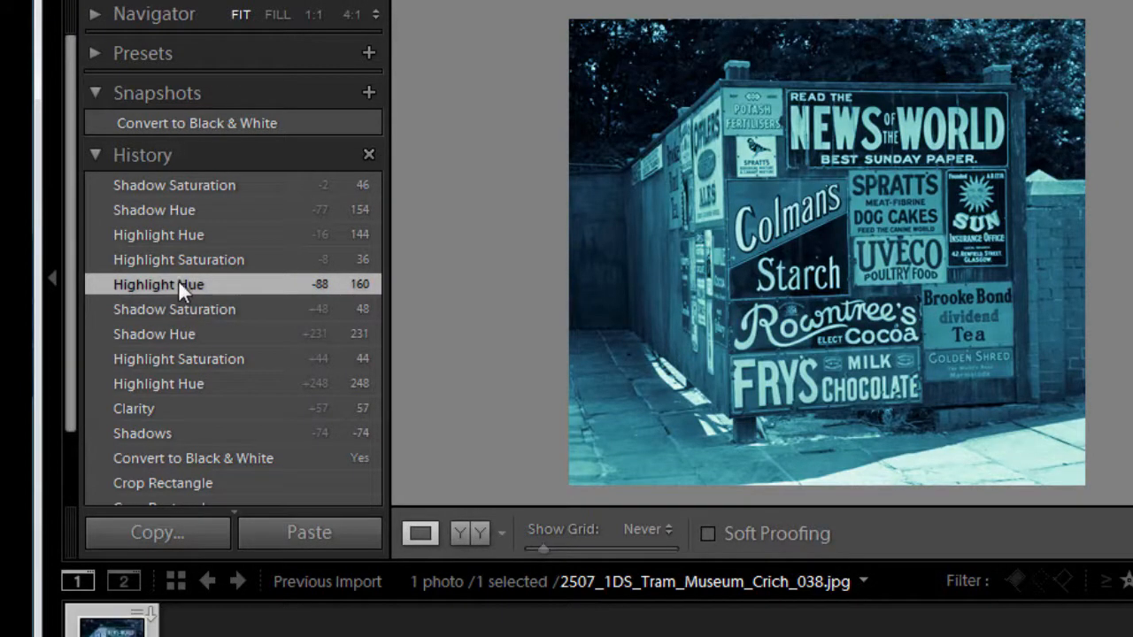
{"action": "left_click", "coordinate": [185, 308]}
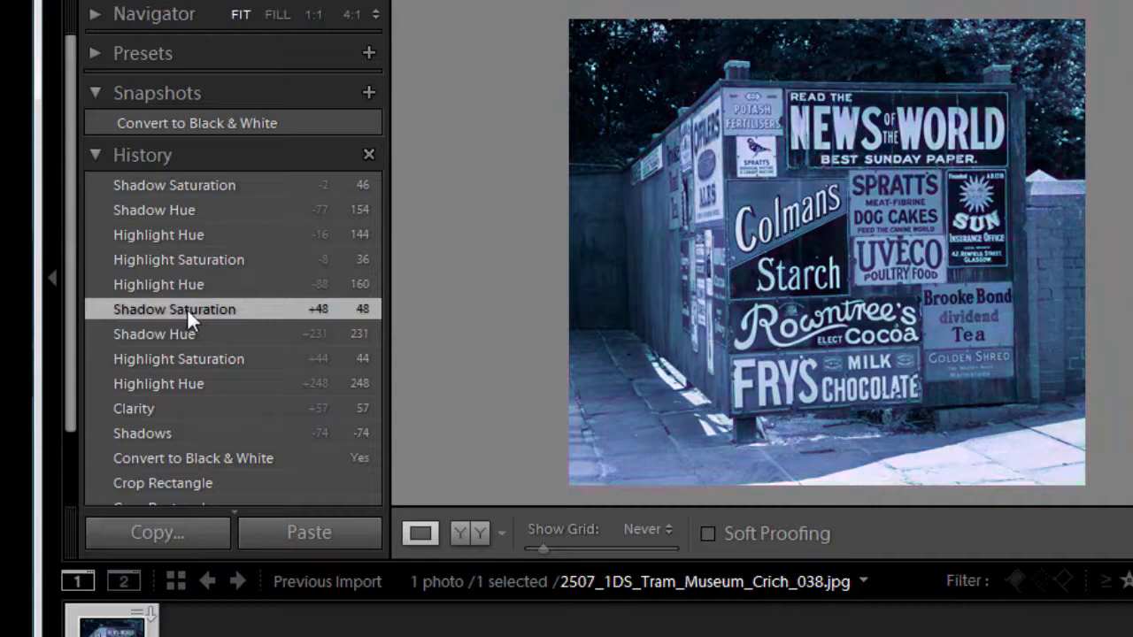
{"action": "right_click", "coordinate": [270, 318]}
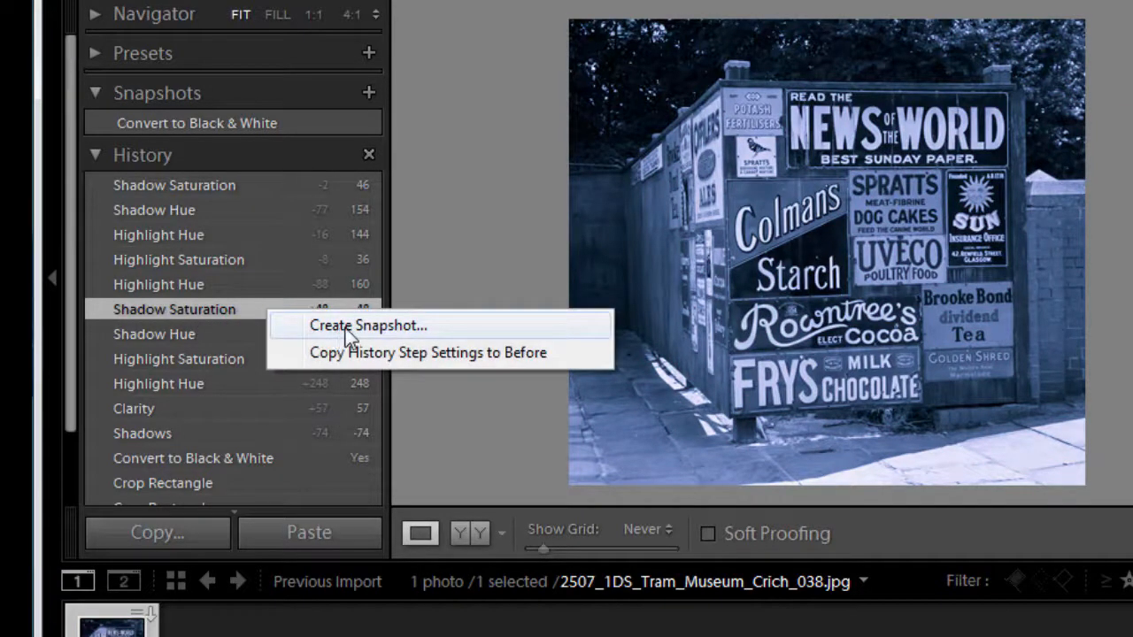
{"action": "left_click", "coordinate": [347, 328]}
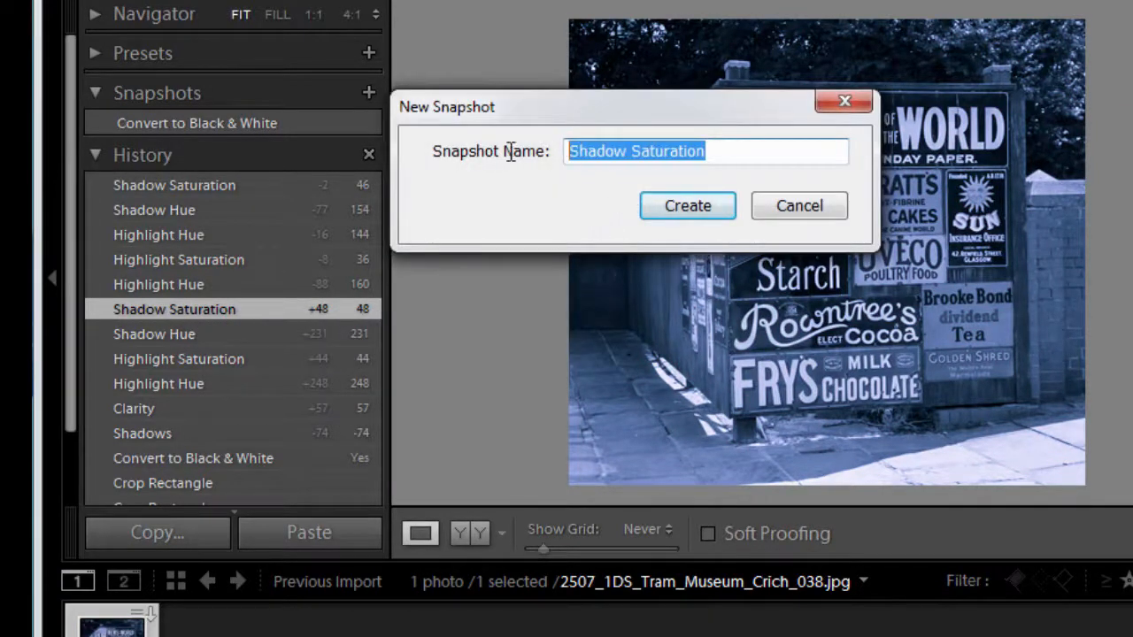
{"action": "type", "text": "Bl"}
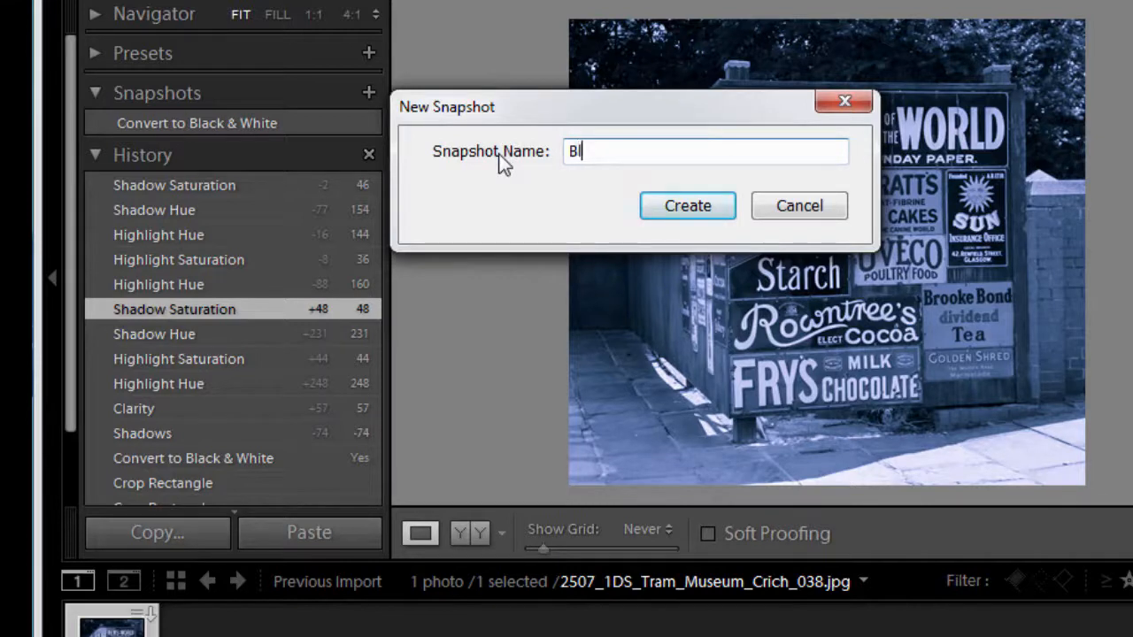
{"action": "type", "text": "ue Tones"}
{"action": "left_click", "coordinate": [700, 210]}
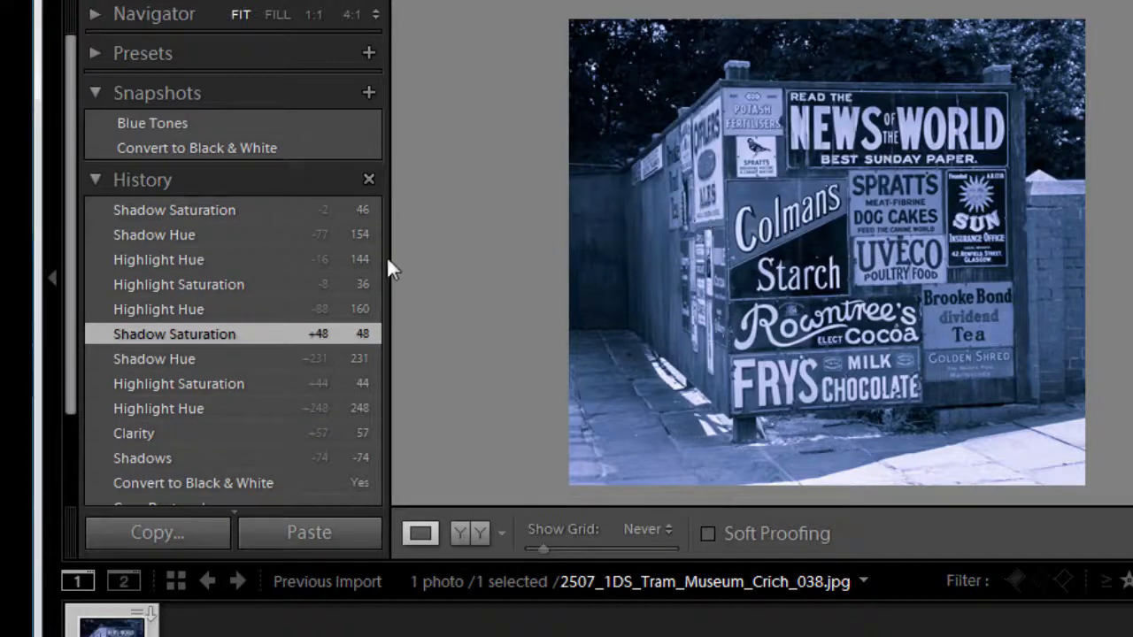
Return to the latest Shadow Saturation 46 history state and save it as a snapshot named Green Tones.
{"action": "left_click", "coordinate": [222, 205]}
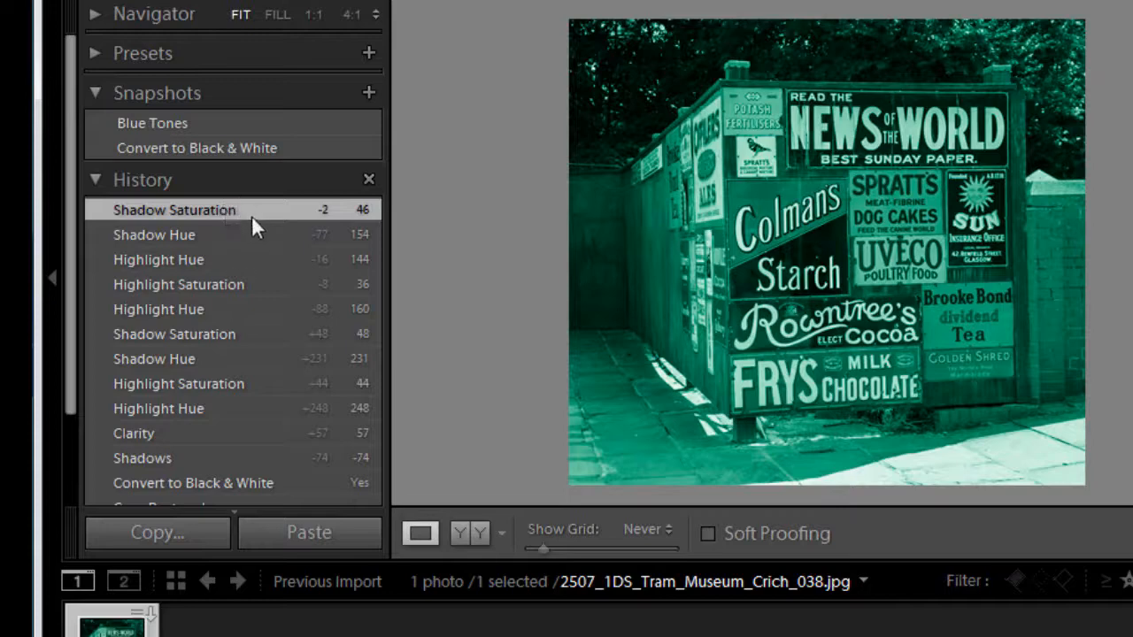
{"action": "right_click", "coordinate": [273, 210]}
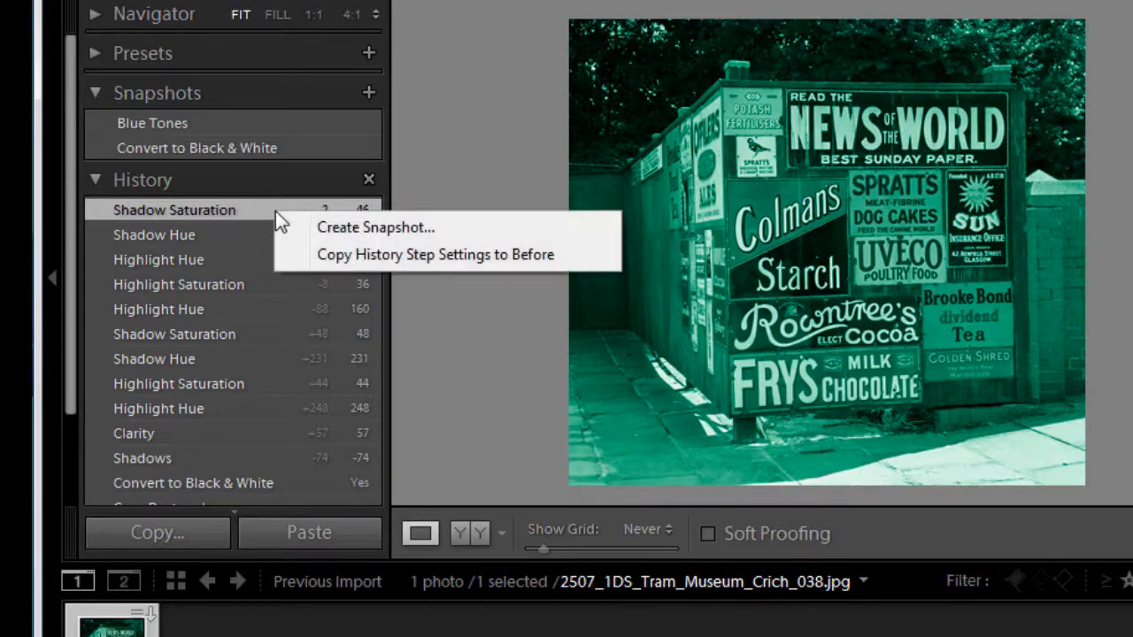
{"action": "left_click", "coordinate": [378, 228]}
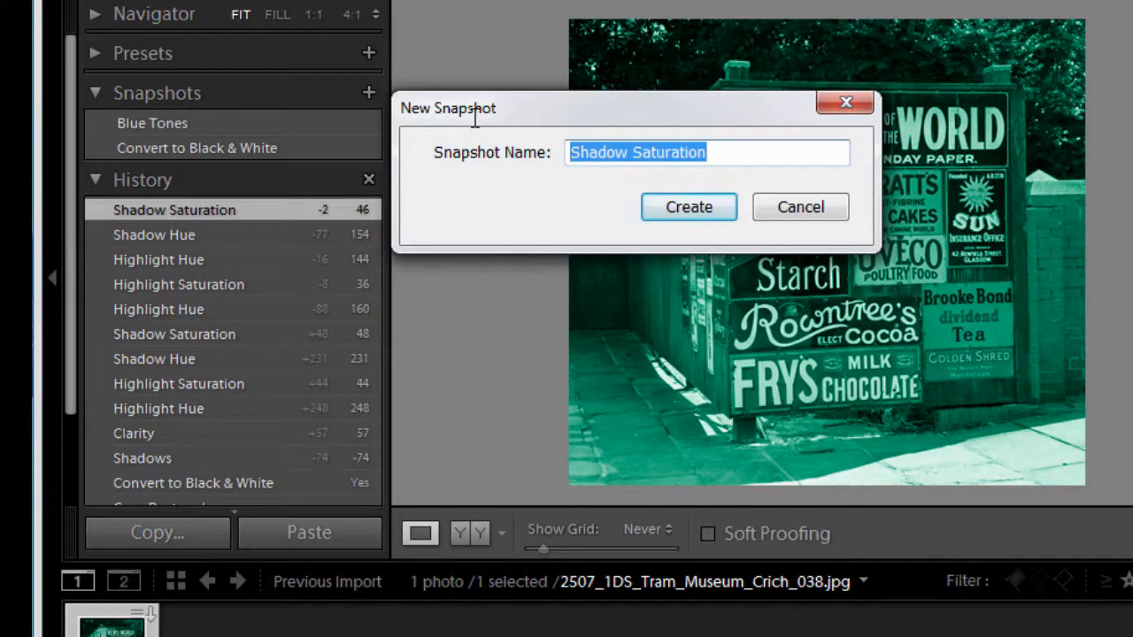
{"action": "type", "text": "Green "}
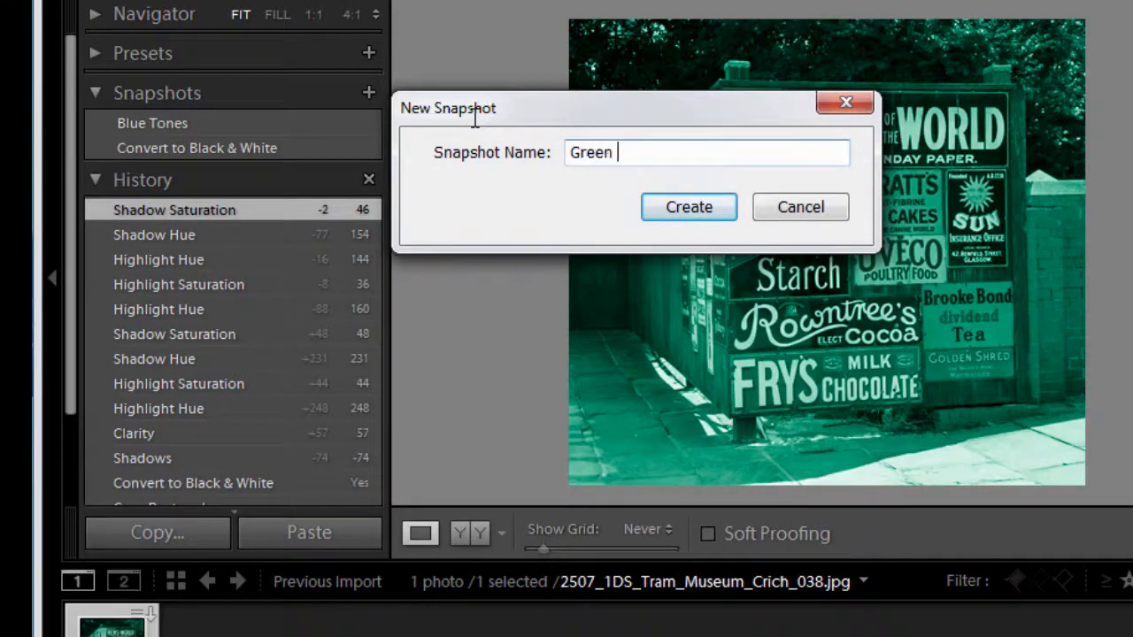
{"action": "type", "text": "Tones"}
{"action": "key", "text": "Return"}
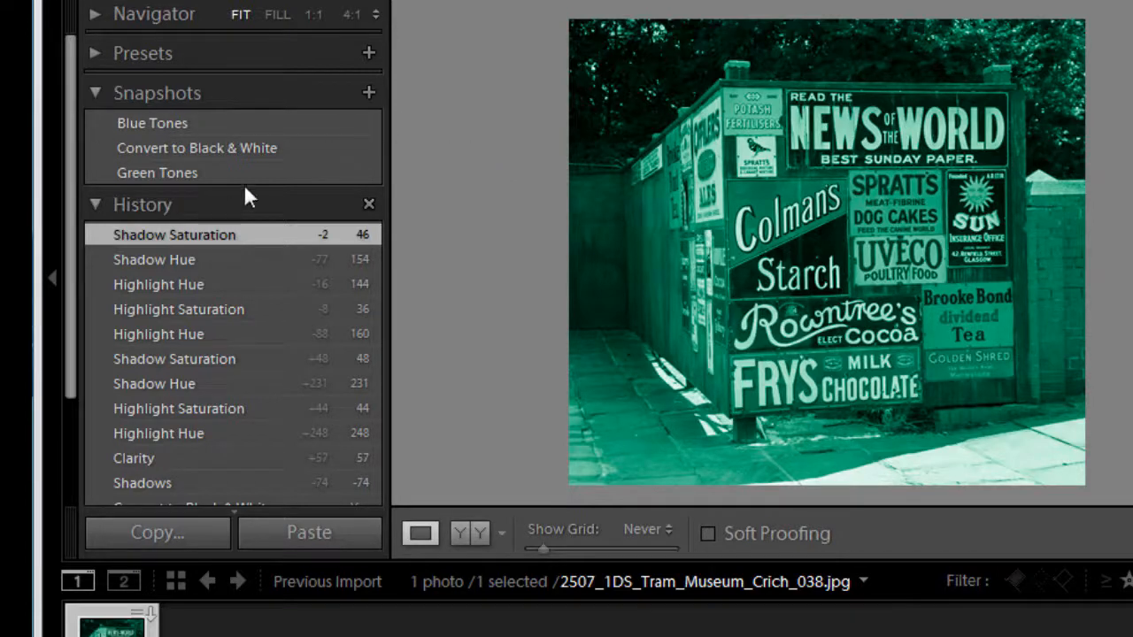
Compare the saved snapshots by applying Blue Tones, Convert to Black & White and Green Tones in turn.
{"action": "left_click", "coordinate": [181, 124]}
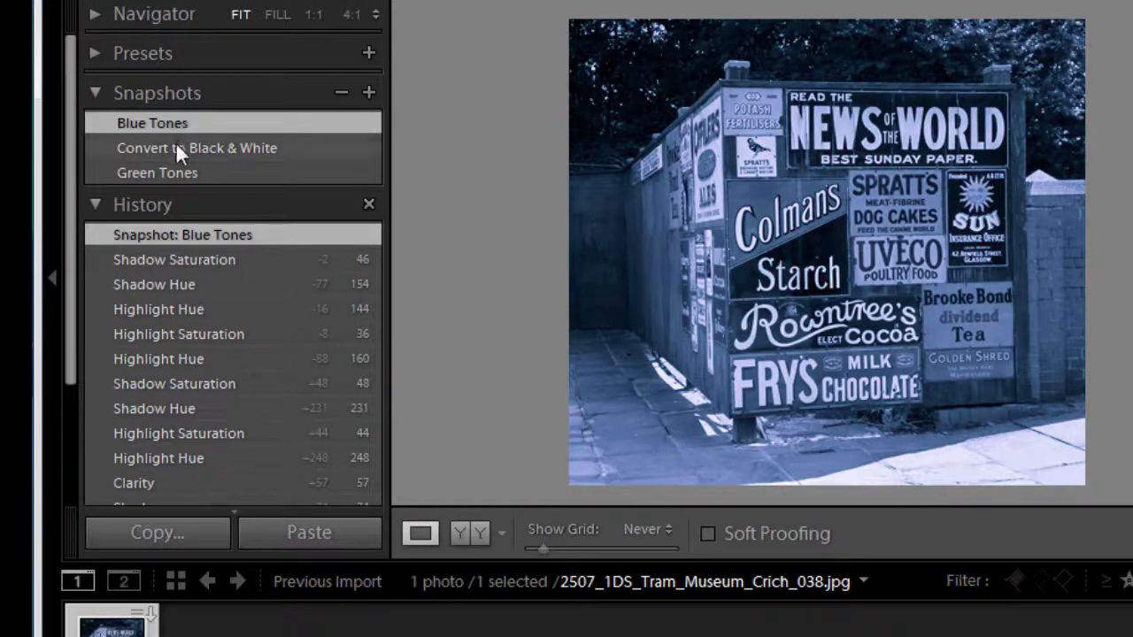
{"action": "left_click", "coordinate": [177, 146]}
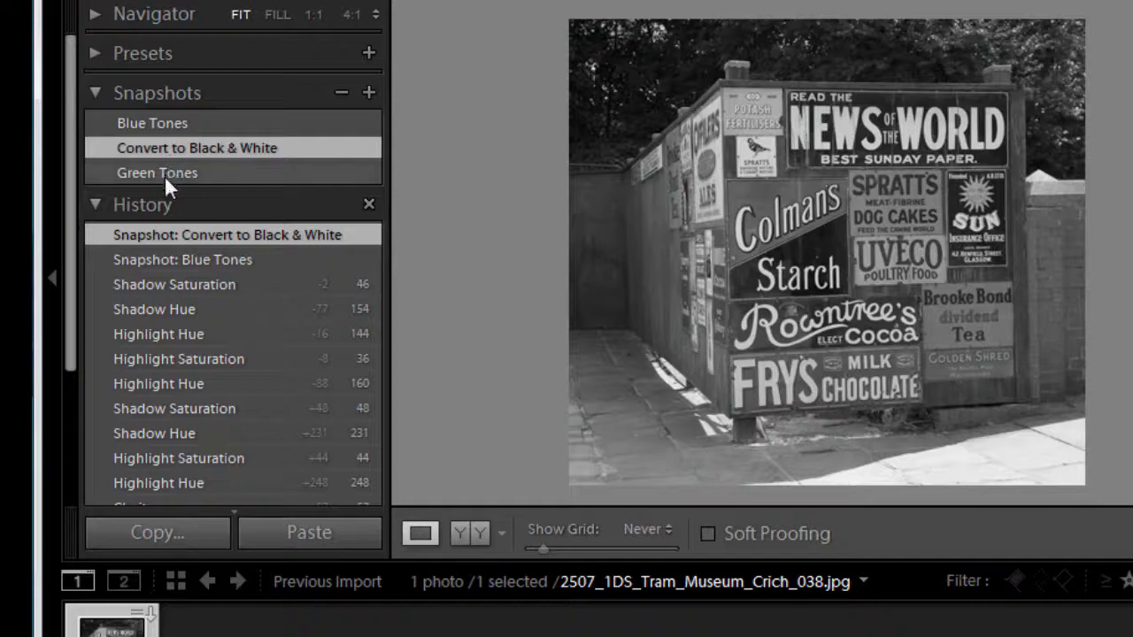
{"action": "left_click", "coordinate": [165, 170]}
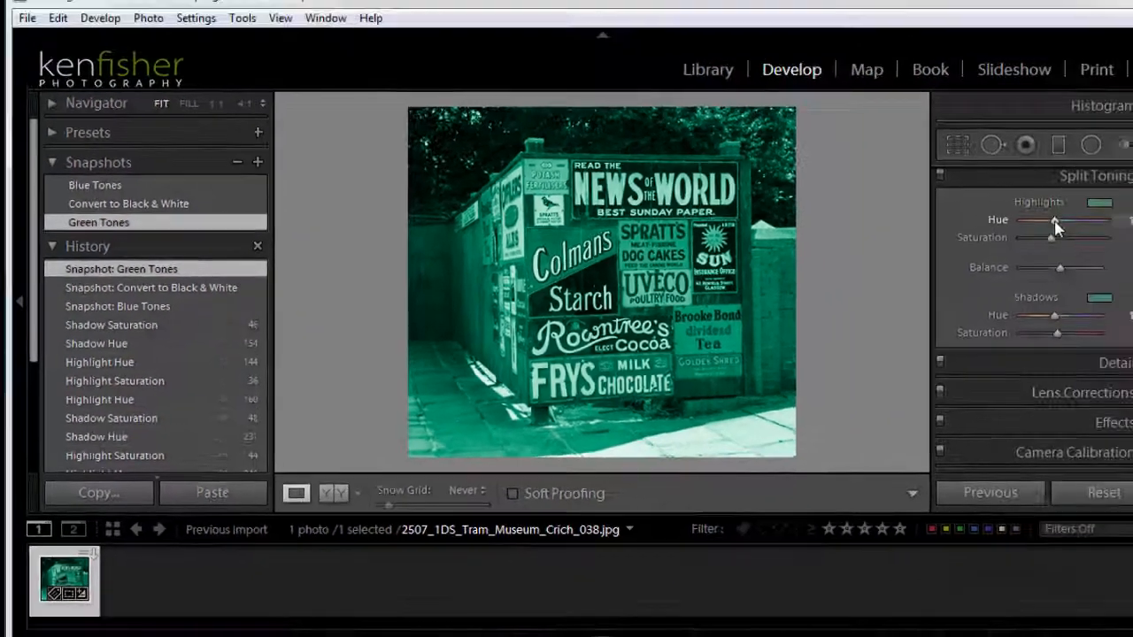
Split-tone highlights to hue 360, saturation 57 and shadows to hue 296, saturation 51, and save the result as a Red Tones snapshot.
{"action": "mouse_move", "coordinate": [997, 230]}
{"action": "left_mouse_down"}
{"action": "mouse_move", "coordinate": [1053, 233]}
{"action": "mouse_move", "coordinate": [1000, 241]}
{"action": "mouse_move", "coordinate": [1010, 243]}
{"action": "left_mouse_up"}
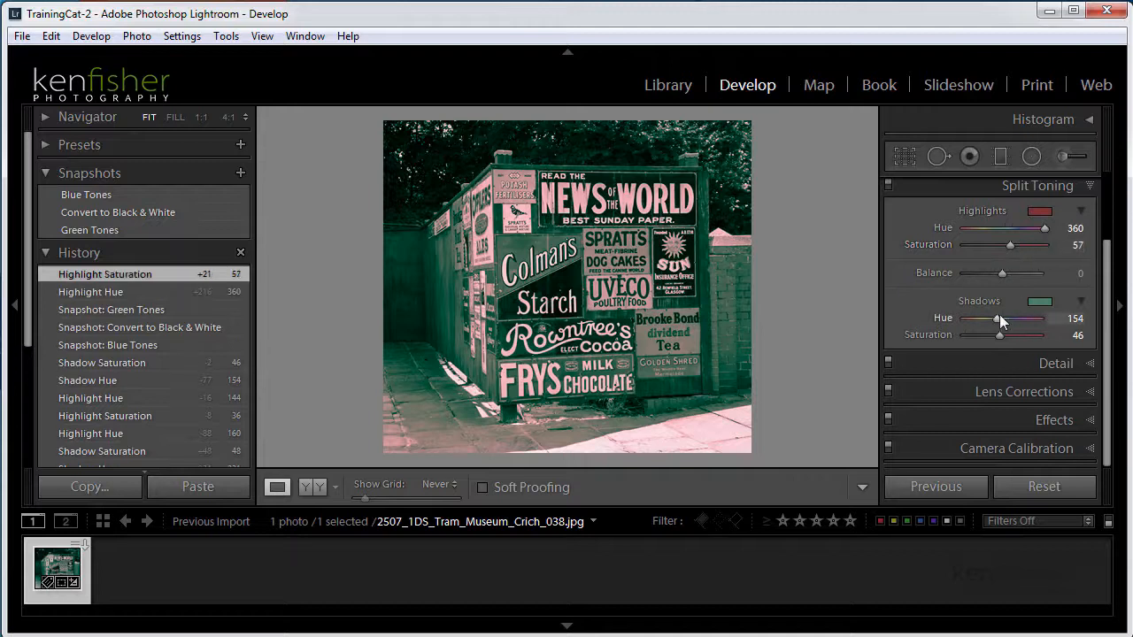
{"action": "mouse_move", "coordinate": [998, 317]}
{"action": "left_mouse_down"}
{"action": "mouse_move", "coordinate": [1033, 321]}
{"action": "mouse_move", "coordinate": [1007, 333]}
{"action": "left_mouse_up"}
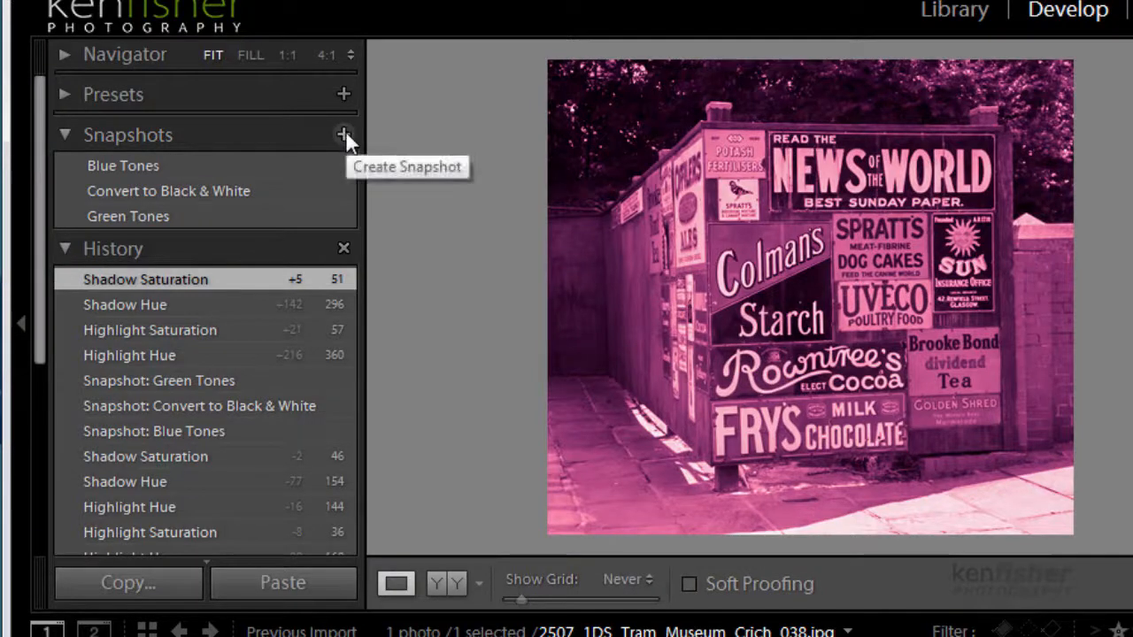
{"action": "left_click", "coordinate": [345, 134]}
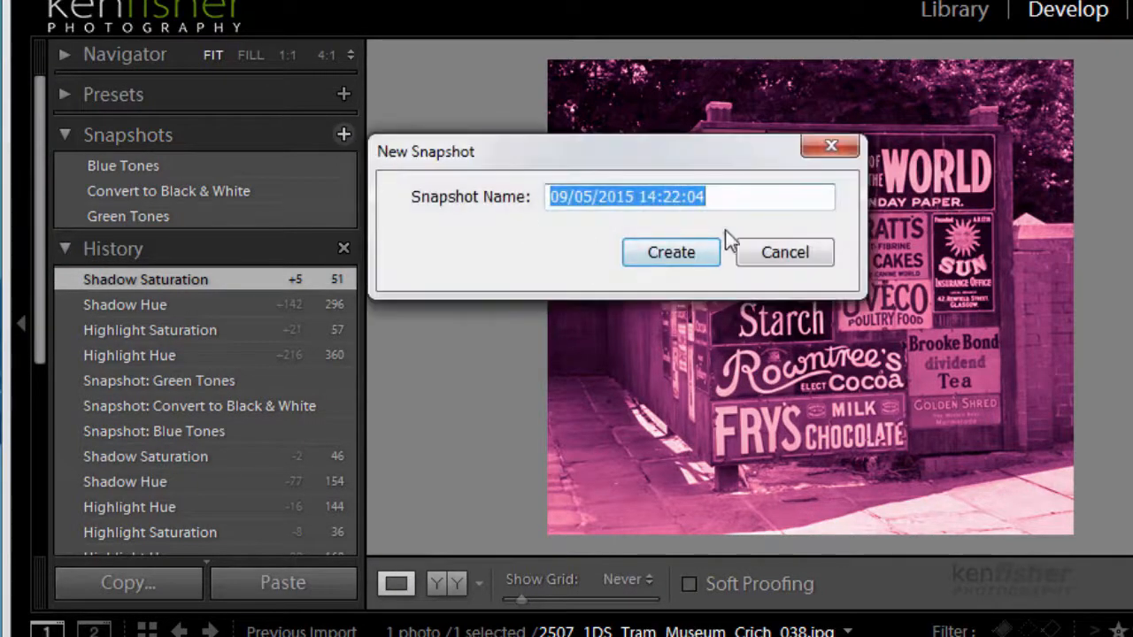
{"action": "left_click_drag", "start_coordinate": [726, 197], "coordinate": [544, 179]}
{"action": "type", "text": "Red Tones"}
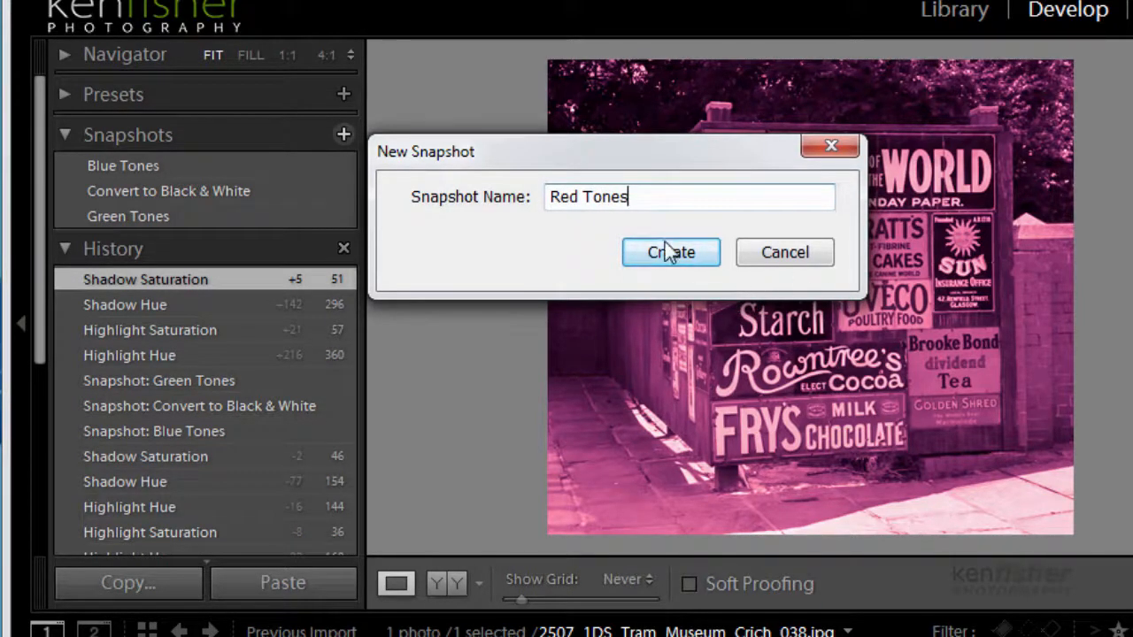
{"action": "left_click", "coordinate": [684, 262]}
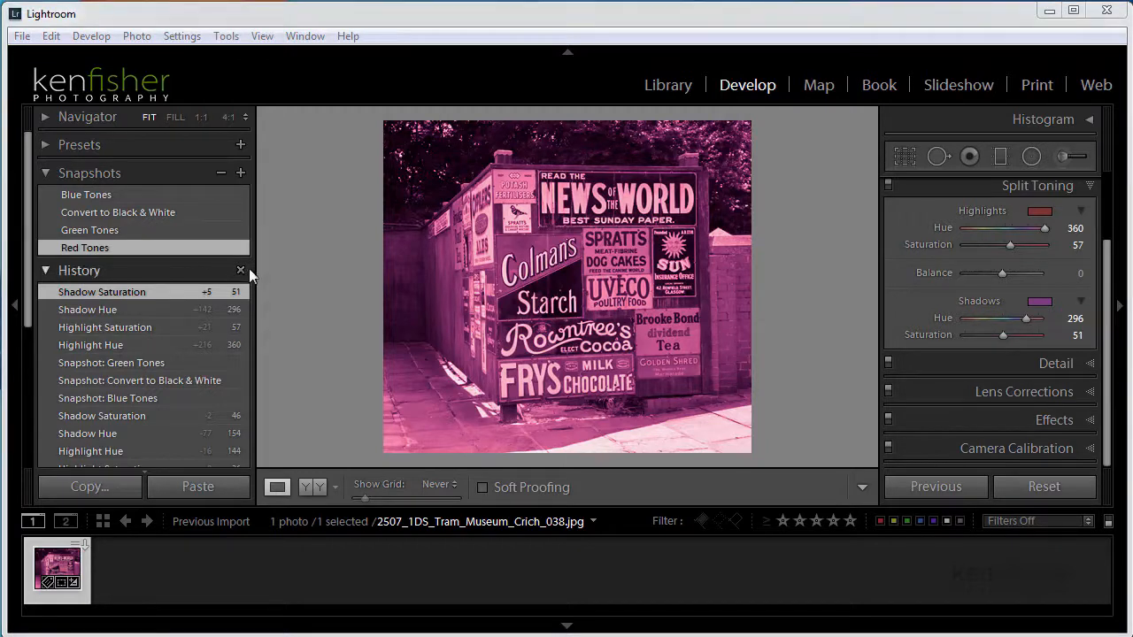
Convert the photo to color and set Temp -40, Exposure -1.79, Contrast +40, Highlights +81, Shadows -67, Whites +55, Blacks +17, Clarity +71, Vibrance +50, Saturation +26.
{"action": "left_click_drag", "start_coordinate": [1110, 432], "coordinate": [1113, 320]}
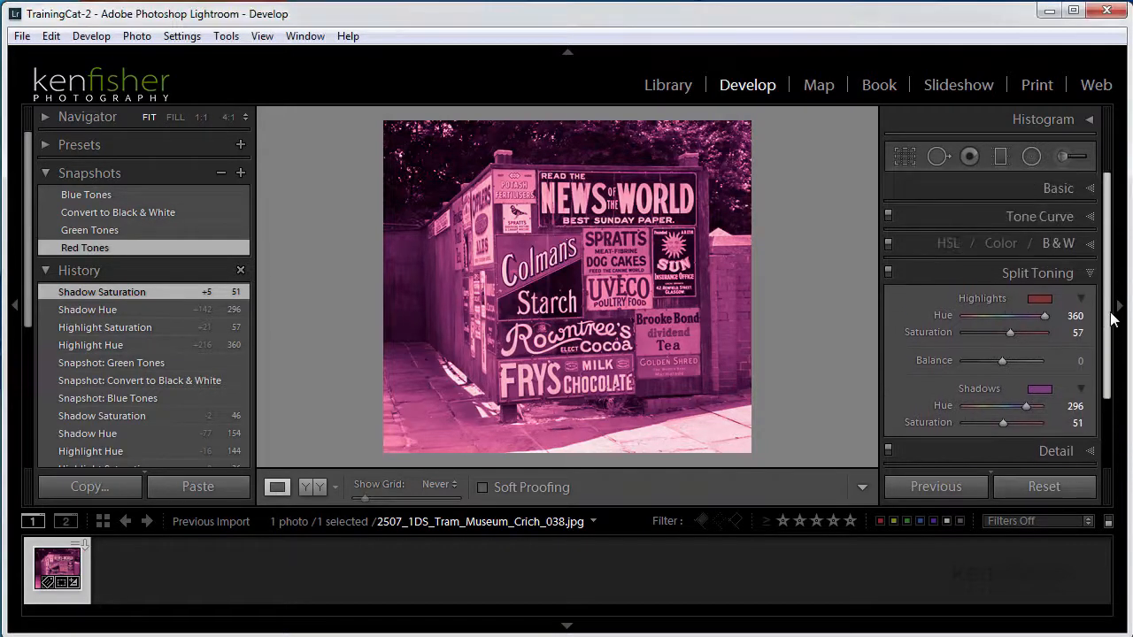
{"action": "left_click", "coordinate": [1092, 188]}
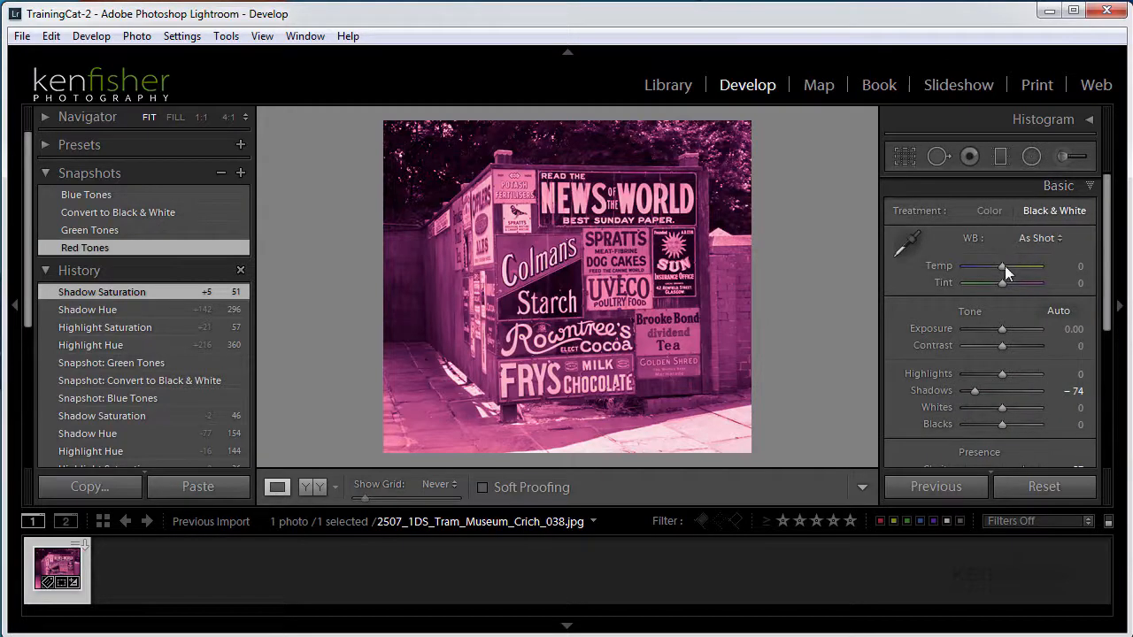
{"action": "left_click_drag", "start_coordinate": [1002, 265], "coordinate": [987, 265]}
{"action": "left_click_drag", "start_coordinate": [1000, 330], "coordinate": [1022, 409]}
{"action": "left_click_drag", "start_coordinate": [1002, 424], "coordinate": [1017, 449]}
{"action": "scroll", "coordinate": [1104, 350], "scroll_direction": "down", "scroll_amount": 2}
{"action": "key", "text": "v"}
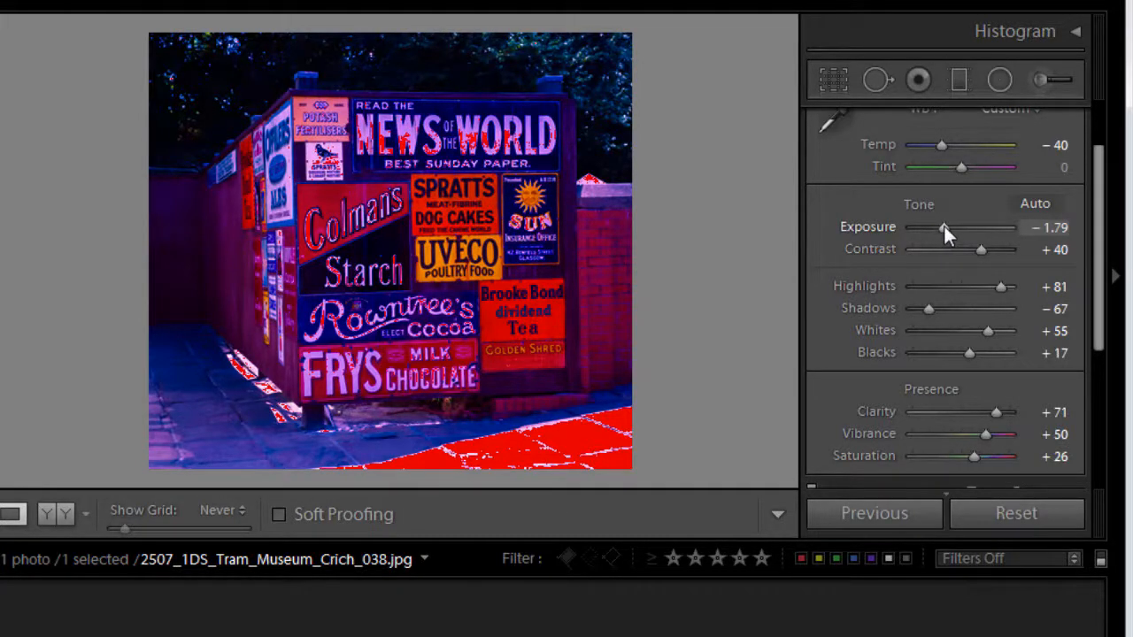
Reset Exposure and Contrast individually to their defaults, and reset the whole Tone group at once.
{"action": "double_click", "coordinate": [943, 226]}
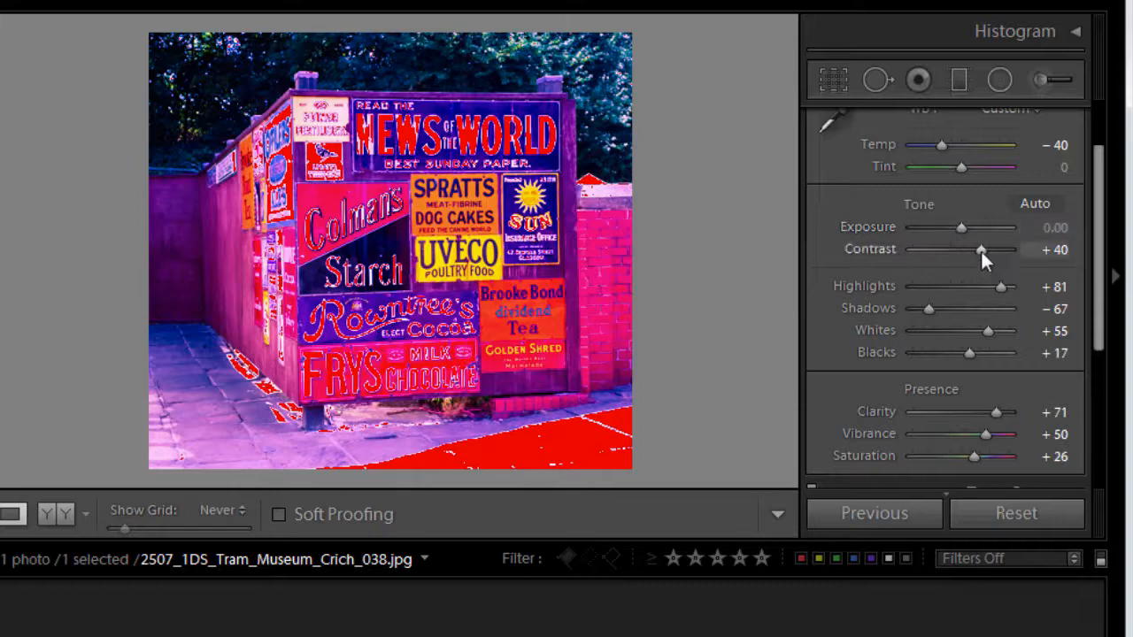
{"action": "double_click", "coordinate": [980, 249]}
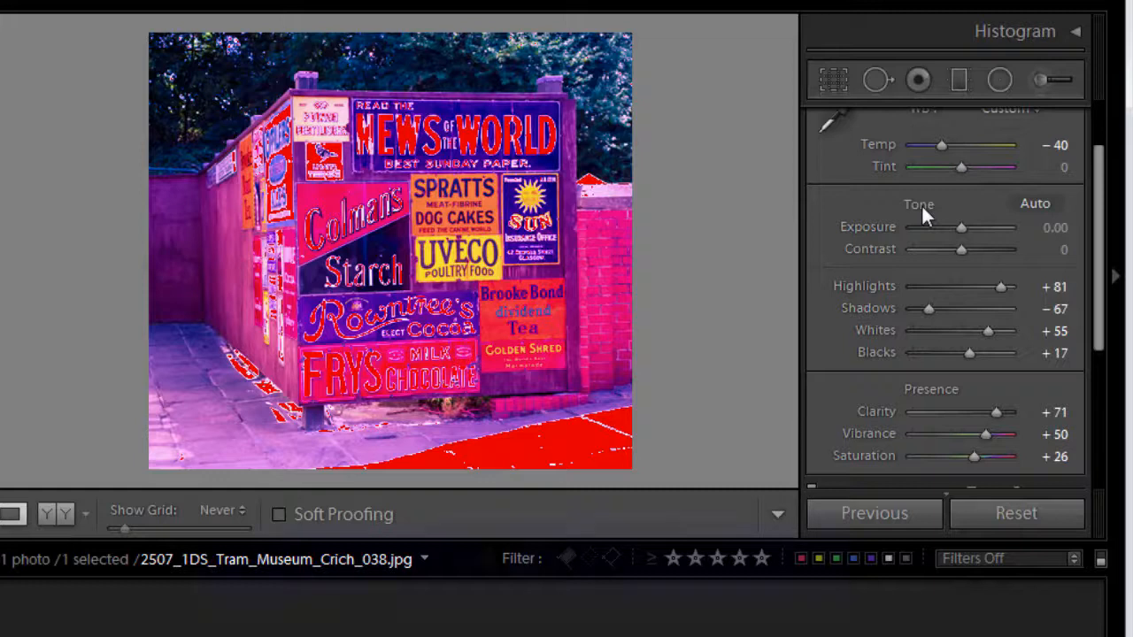
{"action": "key", "text": "alt"}
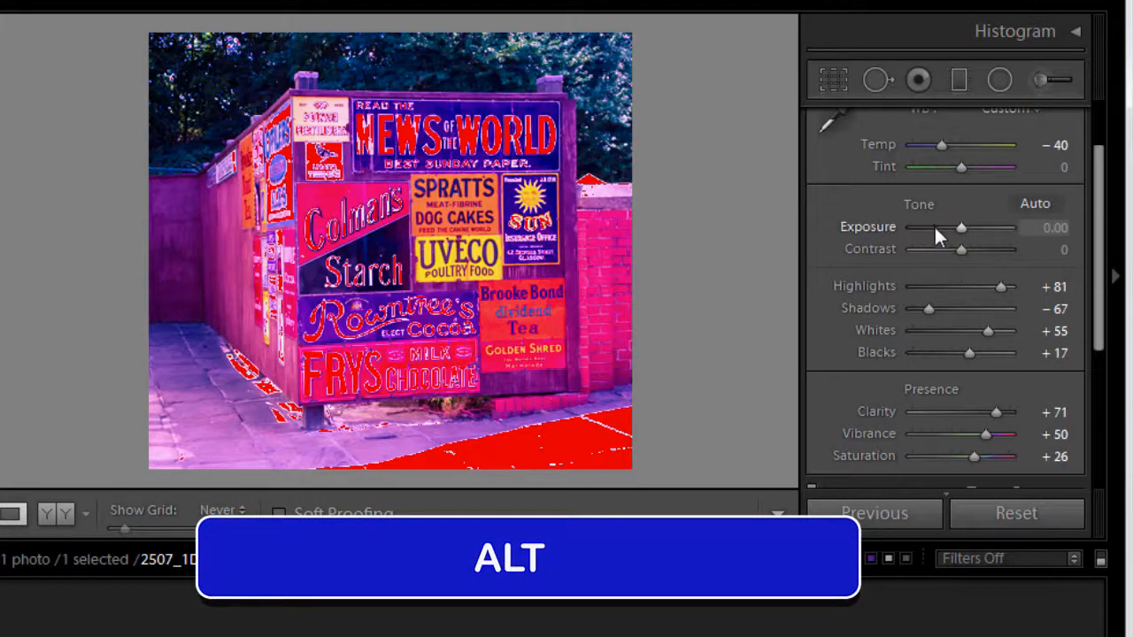
{"action": "key", "text": "alt"}
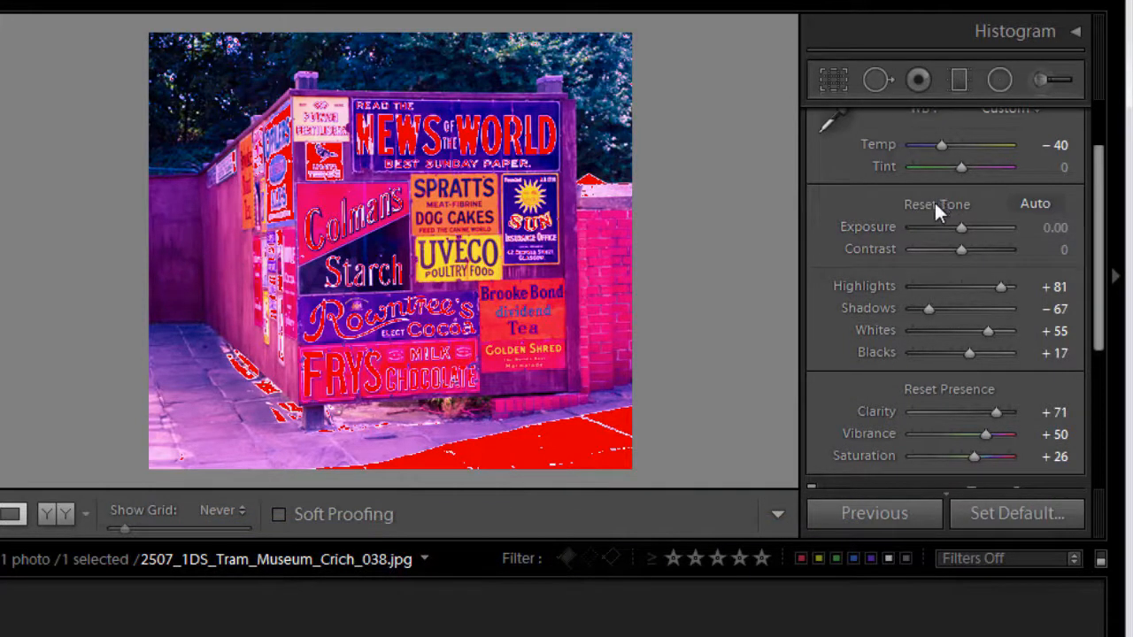
{"action": "left_click", "coordinate": [934, 203], "text": "alt"}
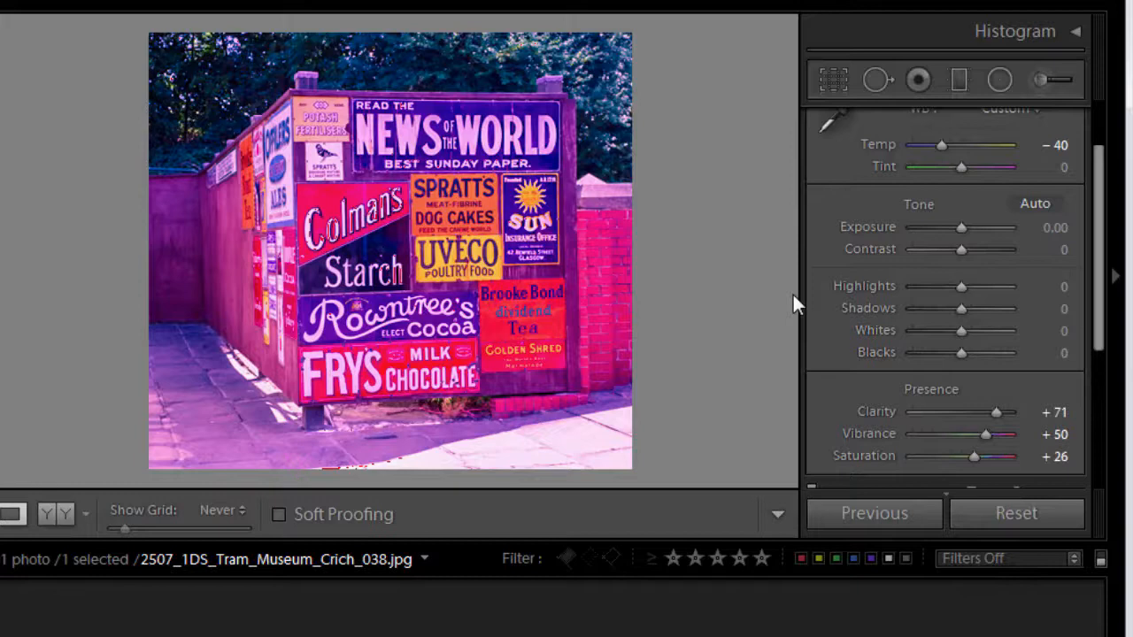
Reset all of the photo's develop settings to their defaults.
{"action": "left_click", "coordinate": [1006, 514]}
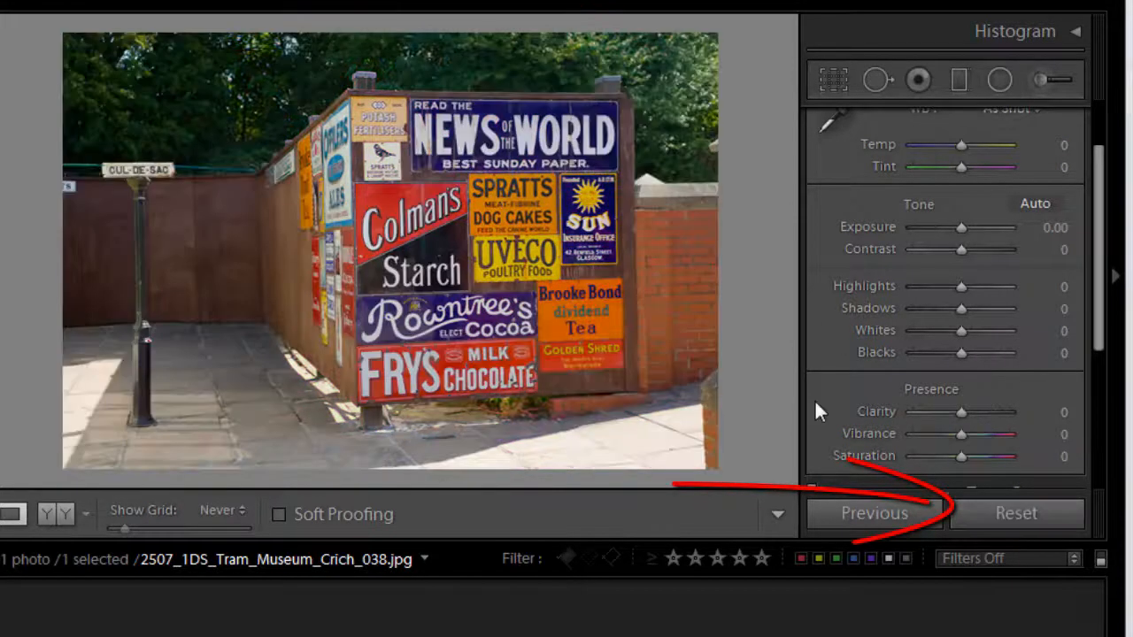